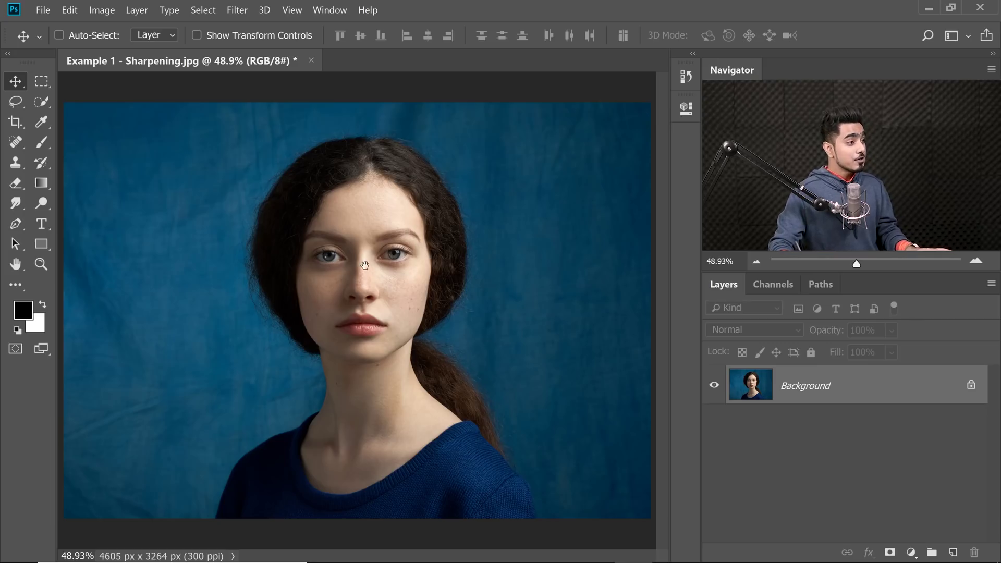
Zoom in on the woman's face and pan the view to centre it.
{"action": "left_click", "coordinate": [373, 265]}
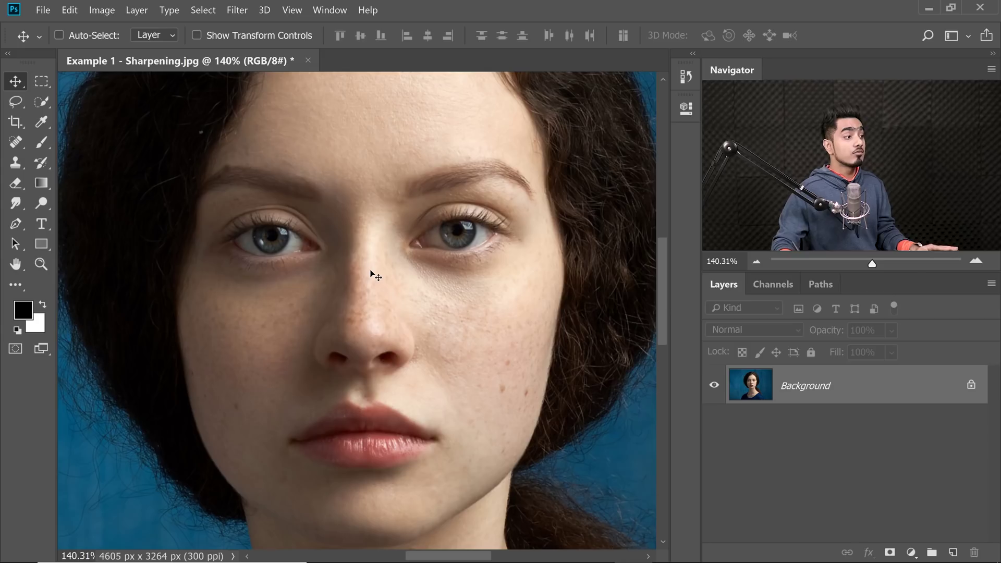
{"action": "left_click_drag", "start_coordinate": [374, 328], "coordinate": [368, 310]}
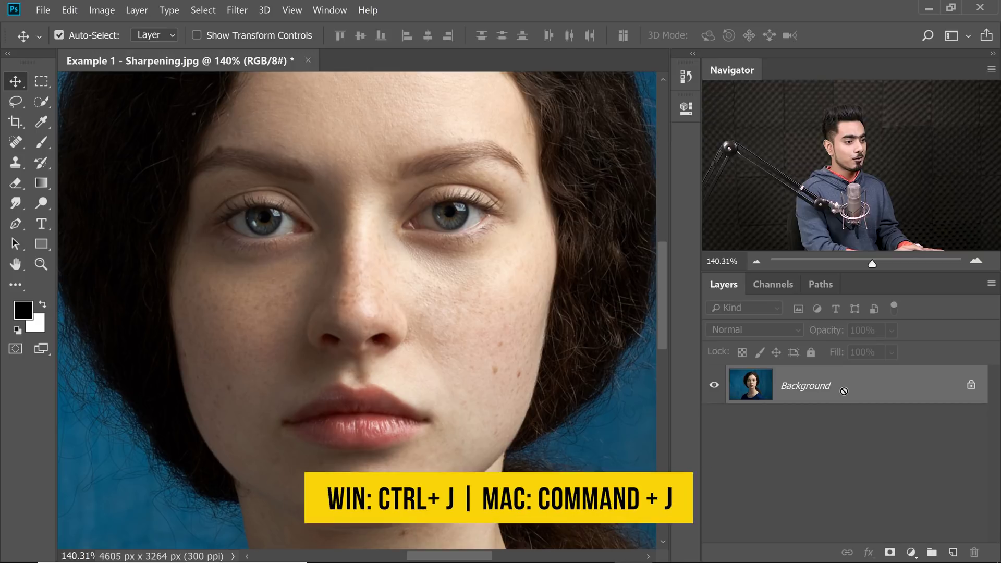
{"action": "key", "text": "ctrl+j"}
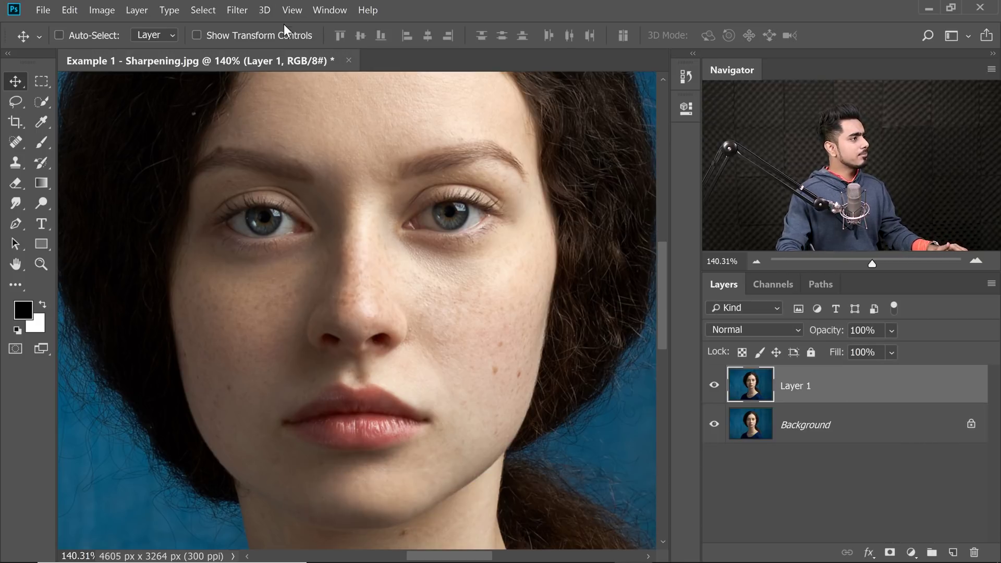
{"action": "left_click", "coordinate": [234, 10]}
{"action": "mouse_move", "coordinate": [359, 260]}
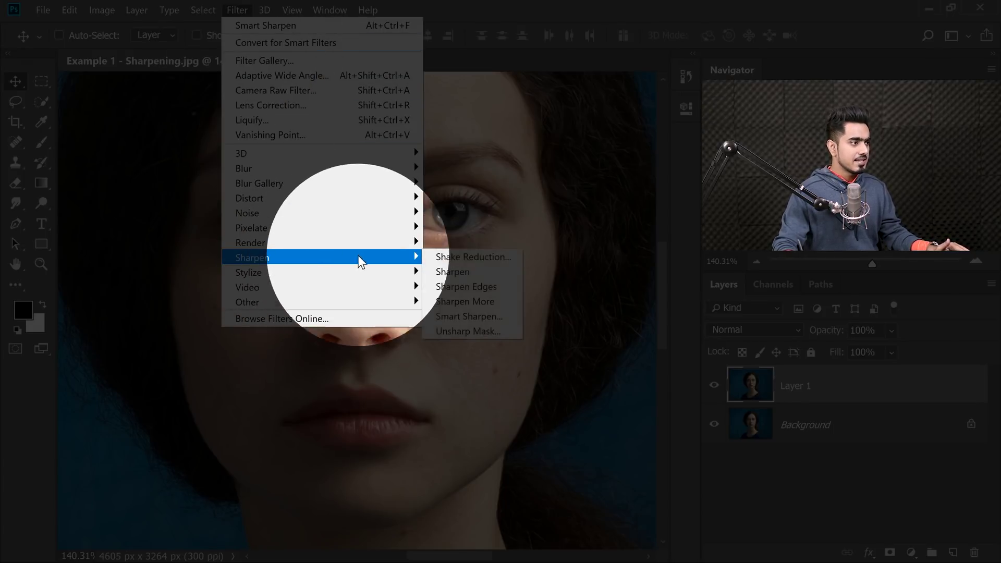
{"action": "left_click", "coordinate": [457, 317]}
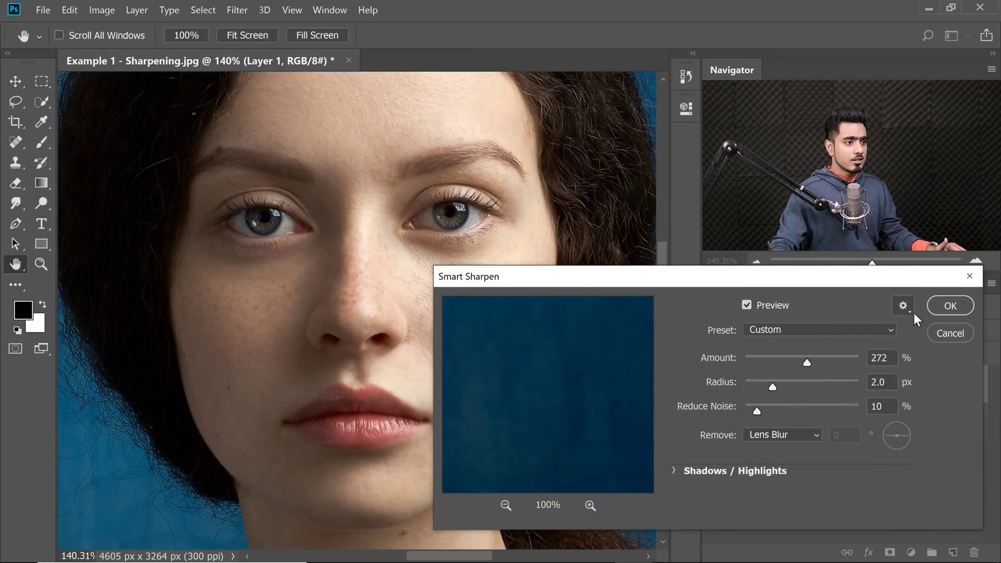
{"action": "left_click_drag", "start_coordinate": [811, 362], "coordinate": [819, 360]}
{"action": "key", "text": "Return"}
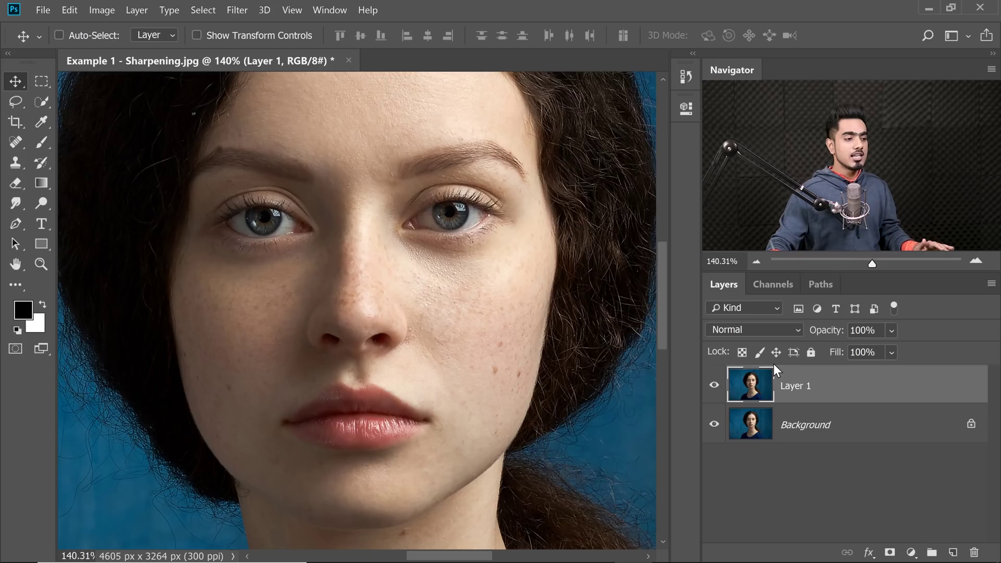
{"action": "left_click_drag", "start_coordinate": [916, 386], "coordinate": [973, 552]}
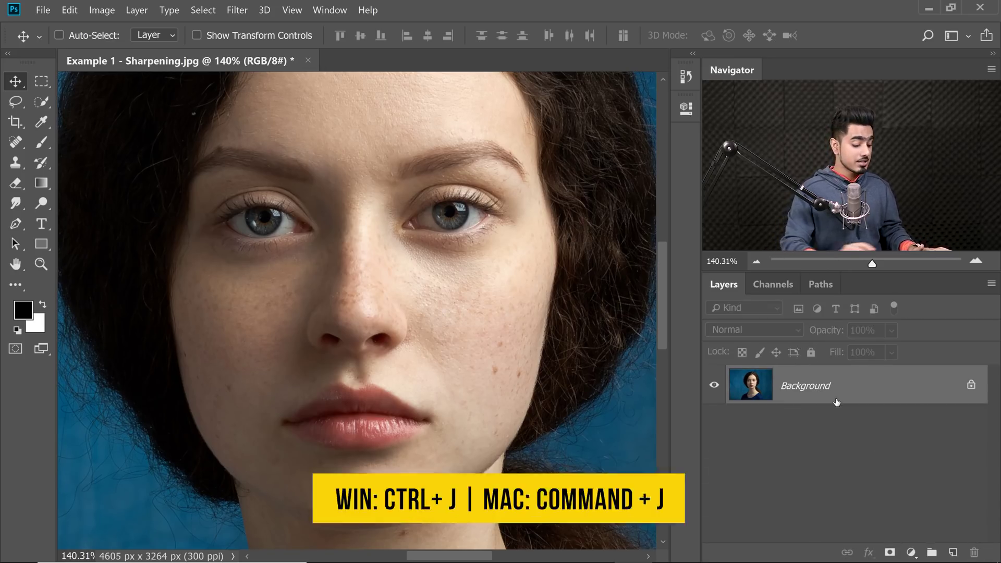
Duplicate the Background as Layer 1, desaturate it, and convert it for Smart Filters.
{"action": "key", "text": "ctrl"}
{"action": "key", "text": "ctrl+j"}
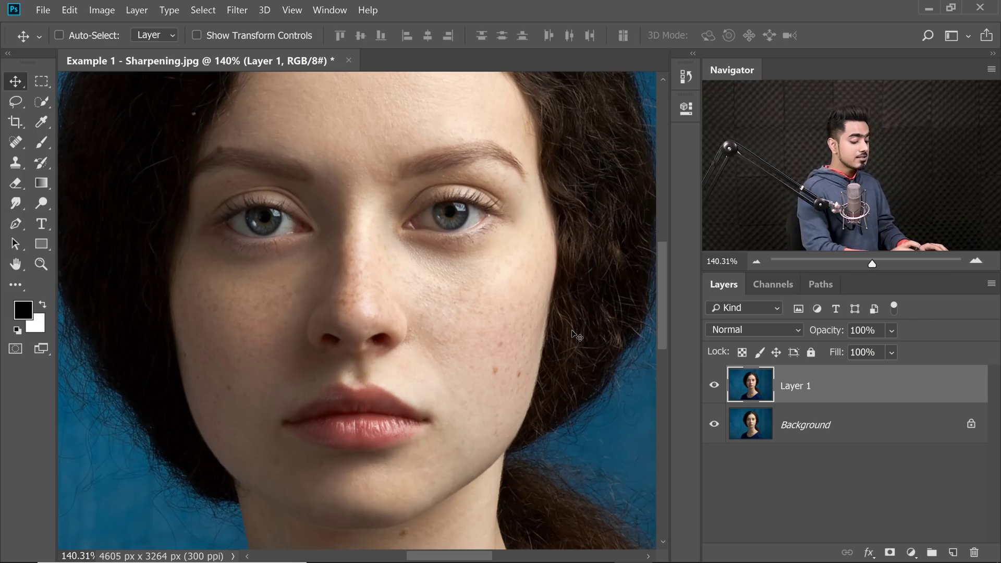
{"action": "key", "text": "ctrl"}
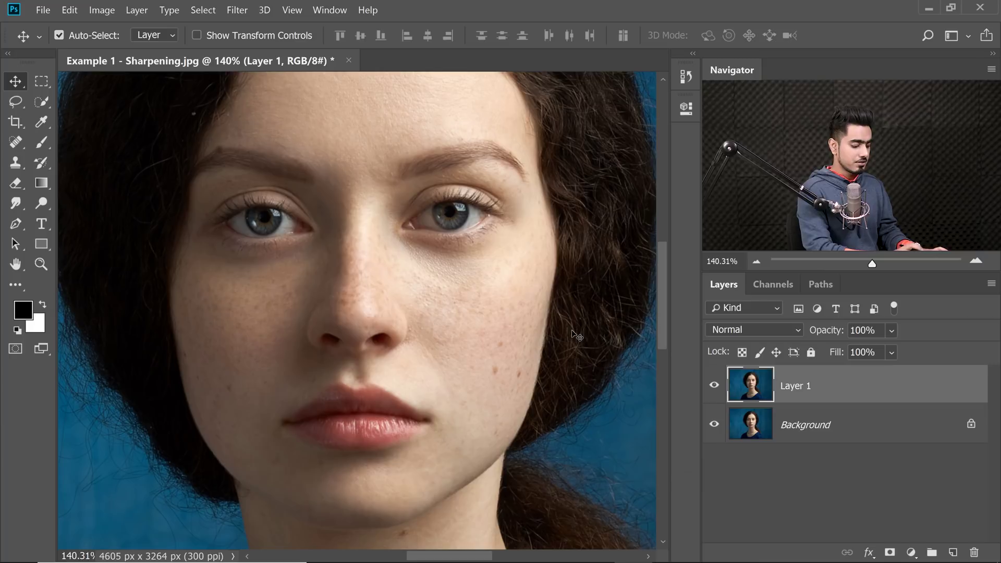
{"action": "key", "text": "ctrl+shift+u"}
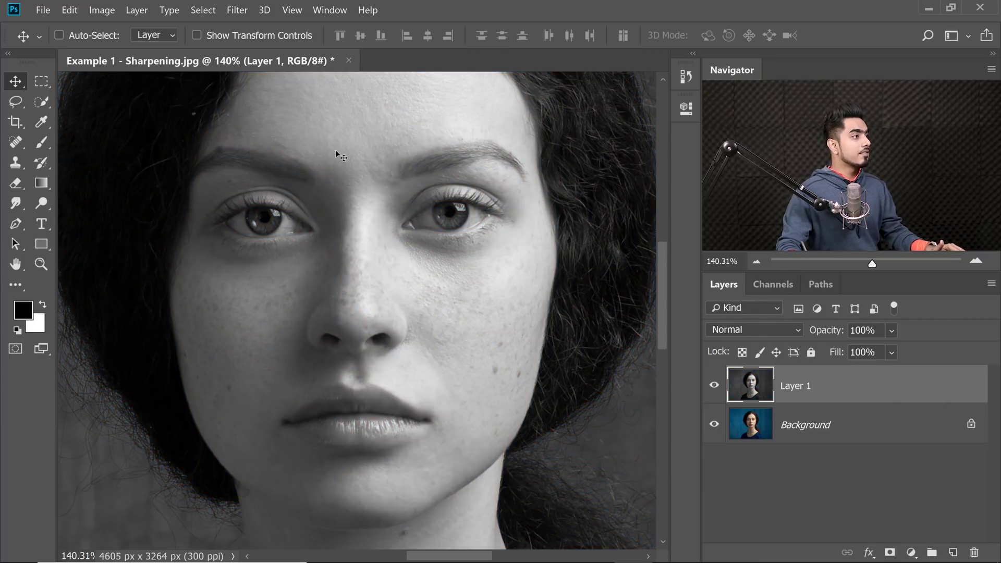
{"action": "left_click", "coordinate": [237, 11]}
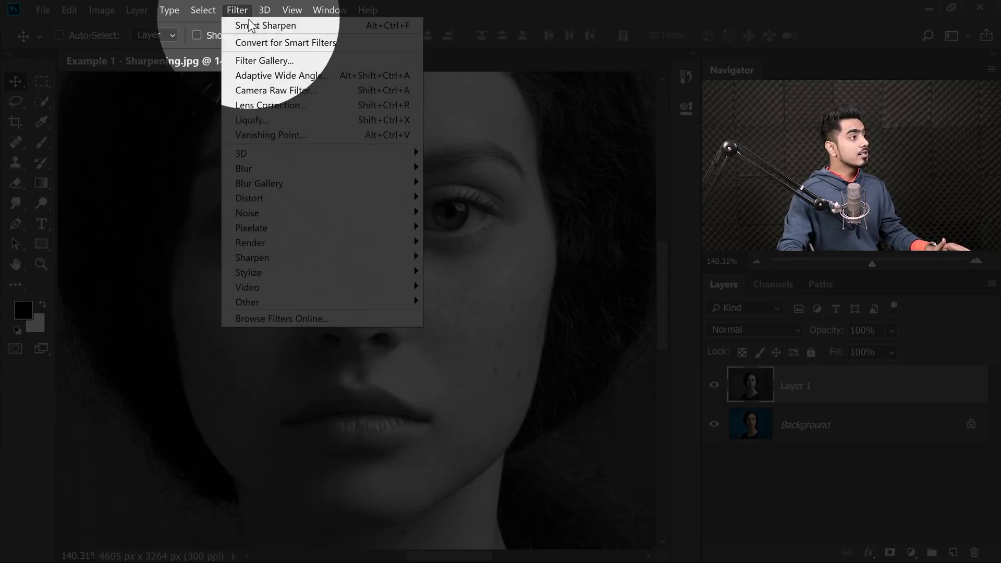
{"action": "left_click", "coordinate": [267, 43]}
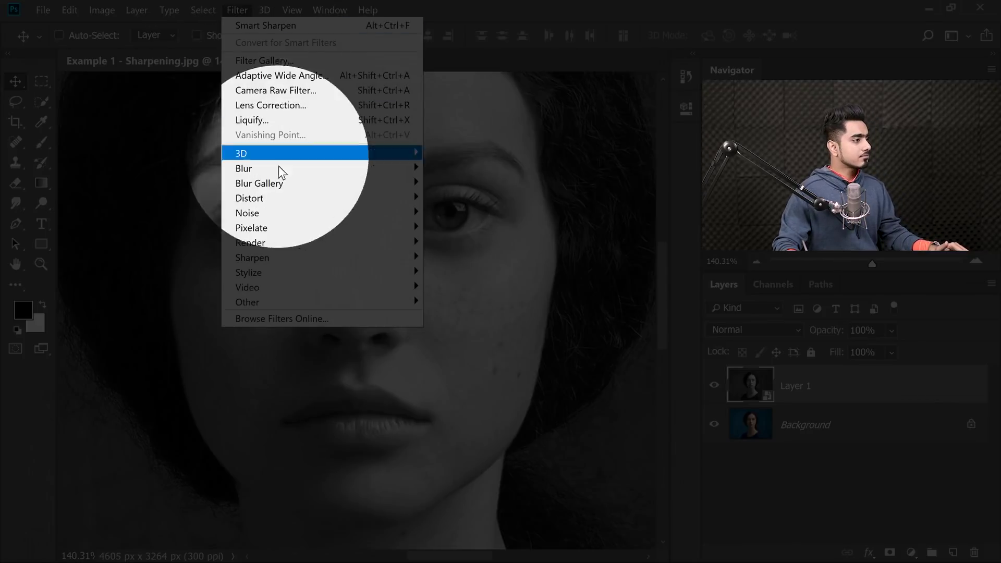
Apply a High Pass smart filter of about 3.2 px to Layer 1 and blend it in Overlay.
{"action": "mouse_move", "coordinate": [384, 303]}
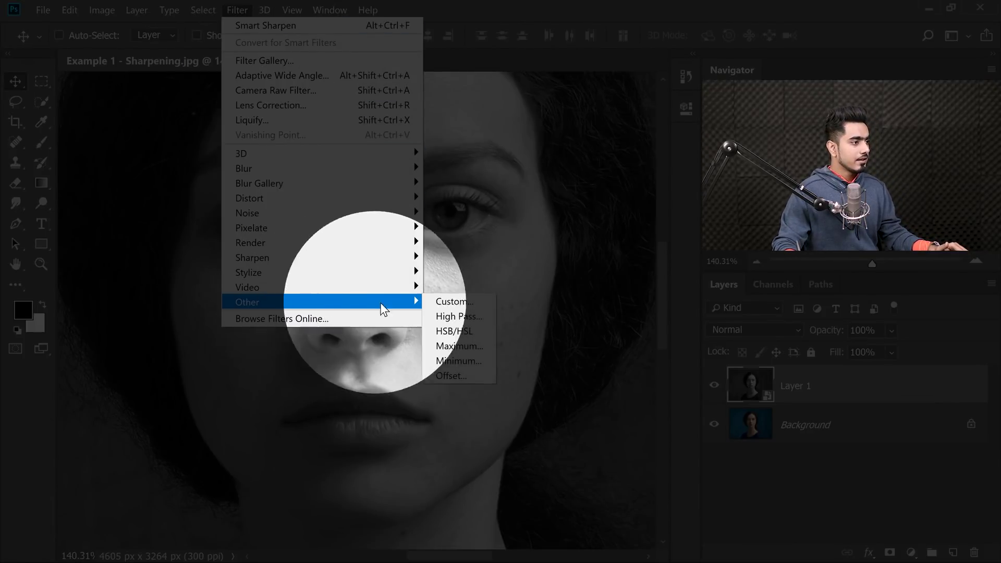
{"action": "left_click", "coordinate": [451, 315]}
{"action": "left_click_drag", "start_coordinate": [266, 234], "coordinate": [251, 296]}
{"action": "mouse_move", "coordinate": [407, 330]}
{"action": "left_mouse_down"}
{"action": "mouse_move", "coordinate": [420, 328]}
{"action": "mouse_move", "coordinate": [400, 328]}
{"action": "mouse_move", "coordinate": [444, 329]}
{"action": "mouse_move", "coordinate": [416, 323]}
{"action": "left_mouse_up"}
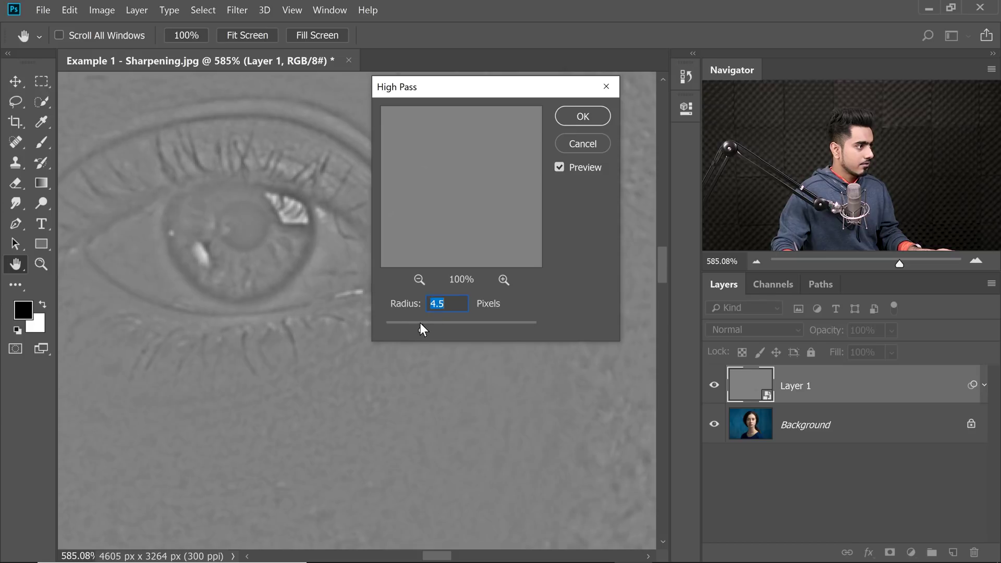
{"action": "mouse_move", "coordinate": [420, 323]}
{"action": "left_mouse_down"}
{"action": "mouse_move", "coordinate": [405, 325]}
{"action": "mouse_move", "coordinate": [413, 323]}
{"action": "left_mouse_up"}
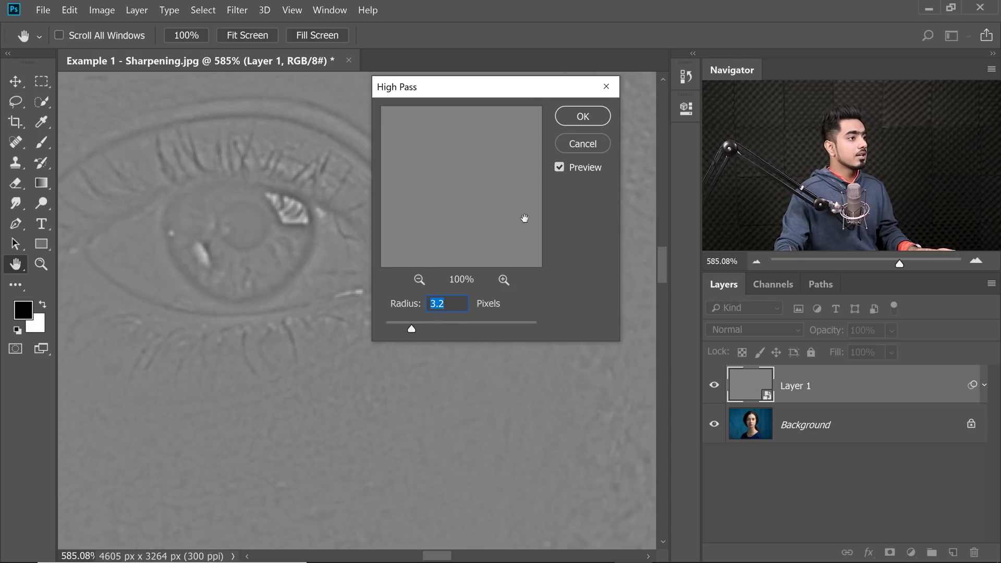
{"action": "left_click", "coordinate": [582, 117]}
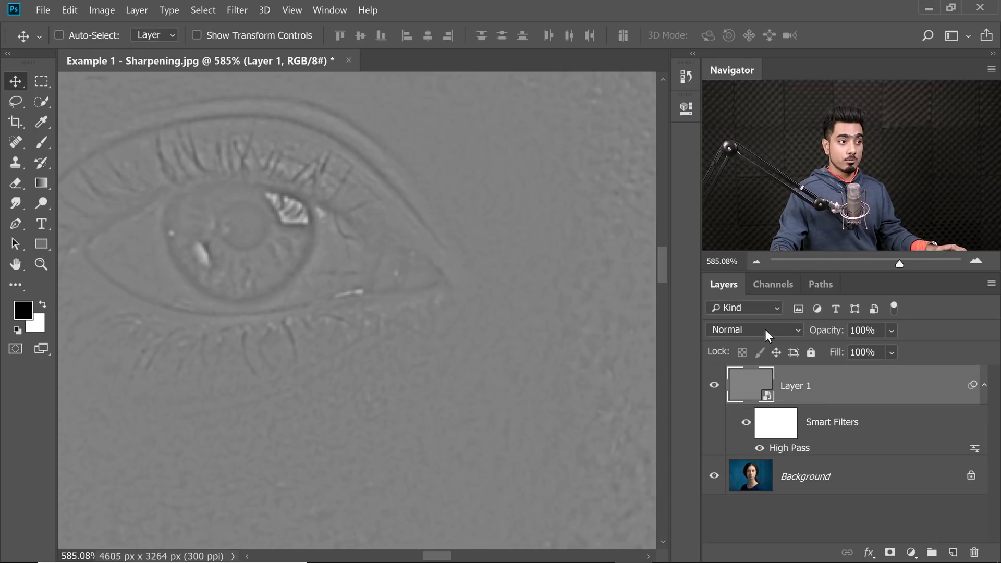
{"action": "left_click", "coordinate": [763, 330]}
{"action": "left_click", "coordinate": [730, 206]}
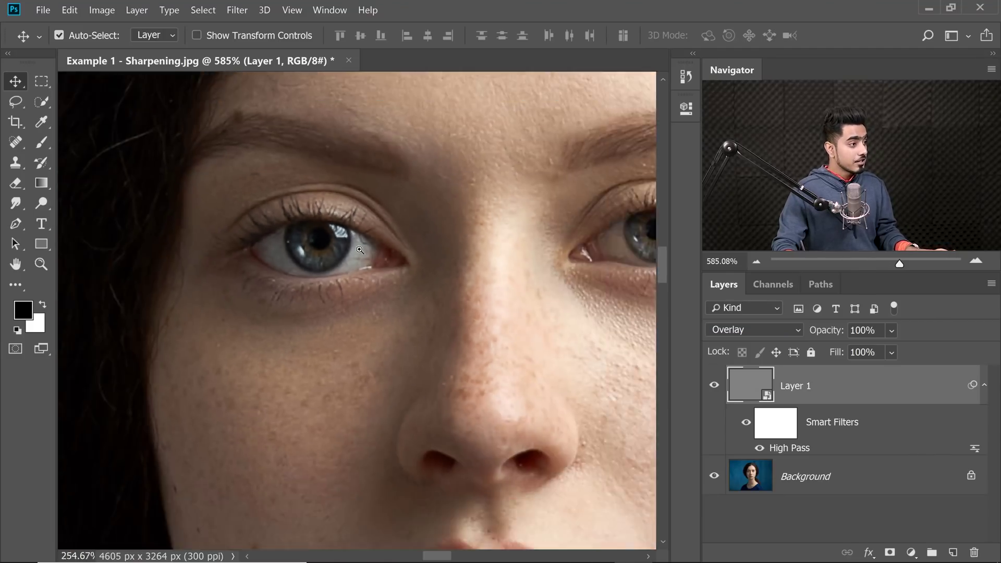
Add a black hide-all mask to Layer 1 and paint white over both eyes.
{"action": "left_click_drag", "start_coordinate": [490, 316], "coordinate": [358, 241]}
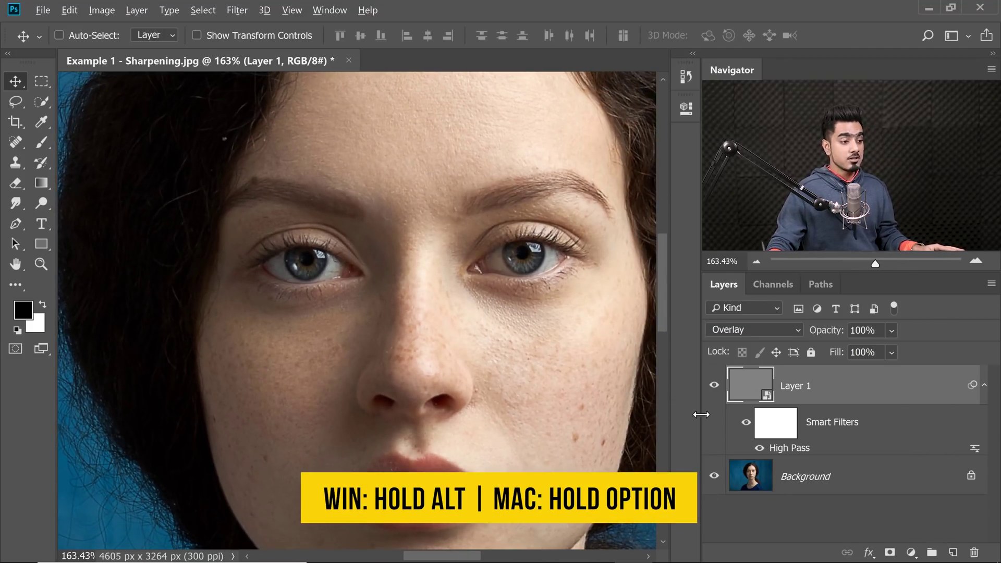
{"action": "left_click", "coordinate": [890, 552], "text": "alt"}
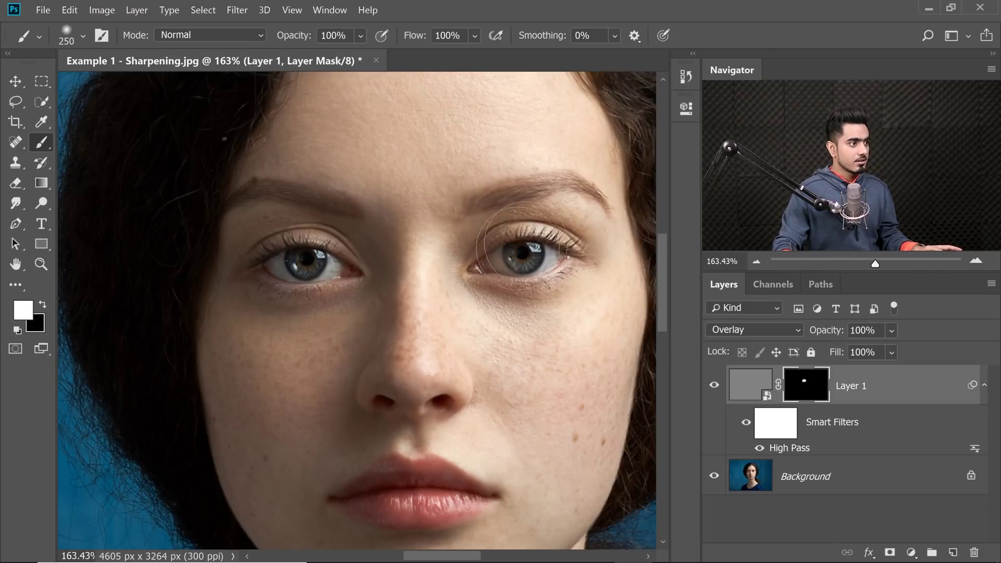
{"action": "left_click", "coordinate": [521, 245]}
{"action": "scroll", "coordinate": [493, 317], "scroll_direction": "down", "scroll_amount": 3}
{"action": "scroll", "coordinate": [461, 437], "scroll_direction": "up", "scroll_amount": 2}
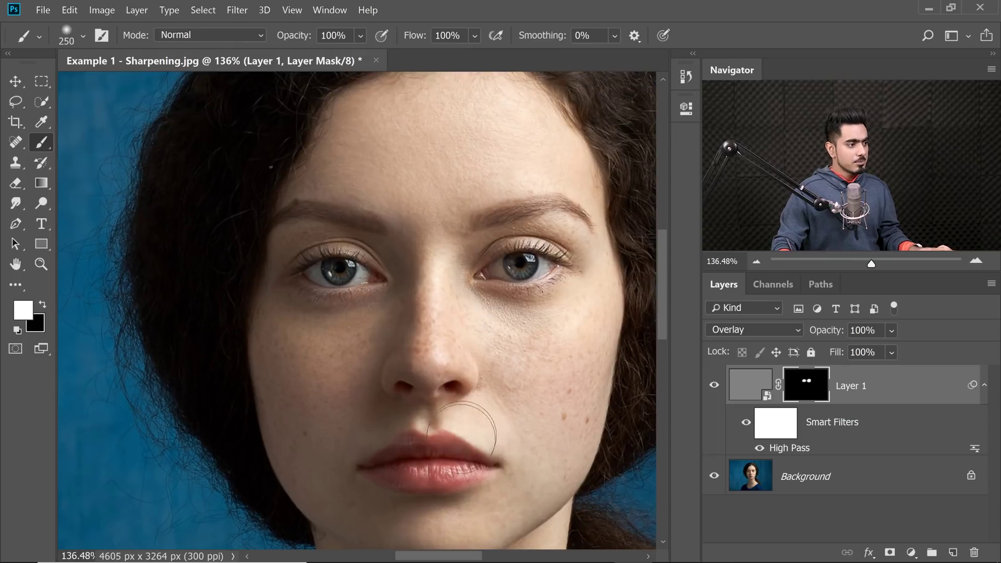
{"action": "left_click_drag", "start_coordinate": [473, 408], "coordinate": [464, 408]}
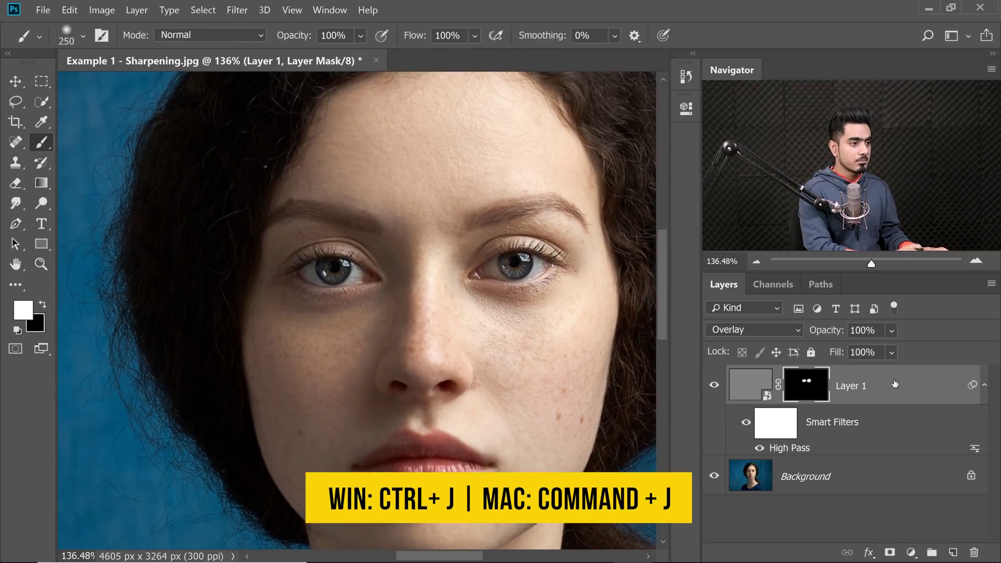
Duplicate the masked layer as Layer 1 copy and fill its mask with white.
{"action": "key", "text": "ctrl+j"}
{"action": "key", "text": "x"}
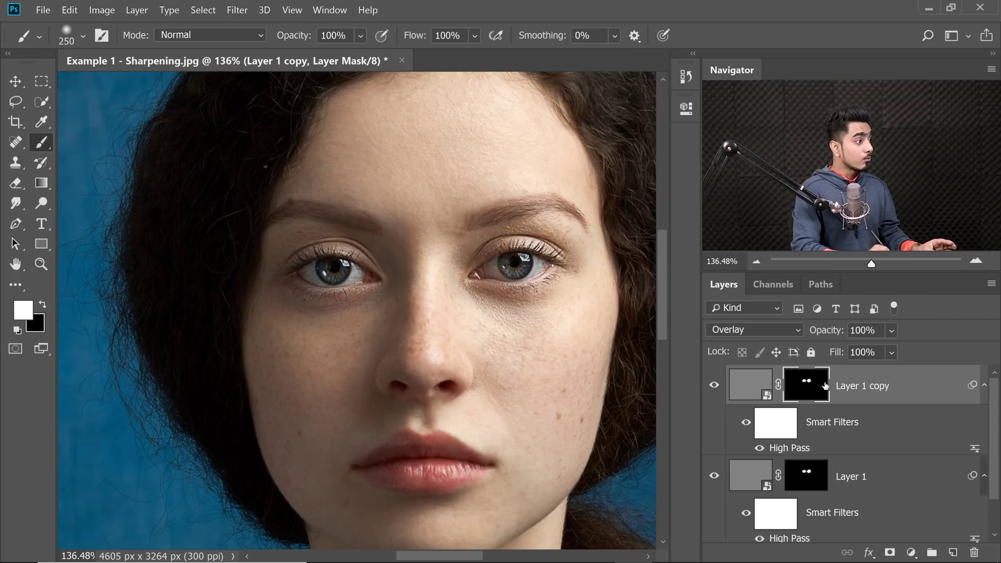
{"action": "key", "text": "alt"}
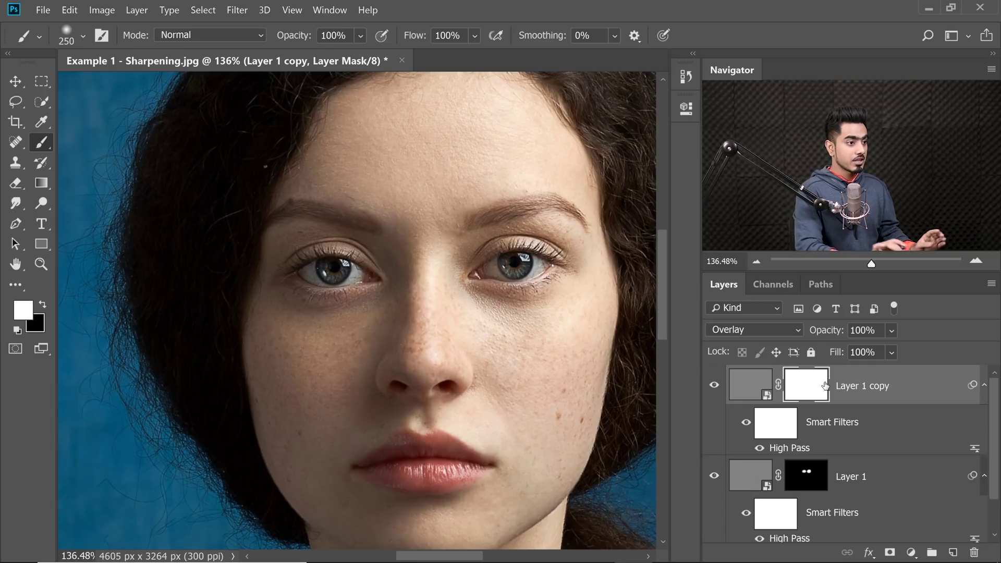
{"action": "scroll", "coordinate": [542, 348], "scroll_direction": "down", "scroll_amount": 2}
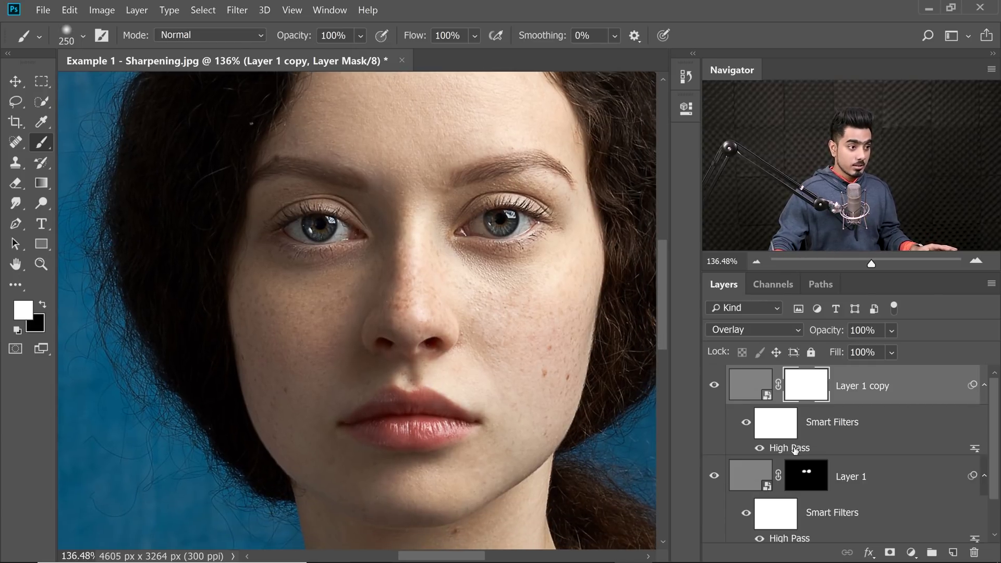
Raise Layer 1 copy's High Pass radius to 4.6 pixels.
{"action": "double_click", "coordinate": [790, 448]}
{"action": "left_click_drag", "start_coordinate": [470, 93], "coordinate": [729, 291]}
{"action": "scroll", "coordinate": [458, 377], "scroll_direction": "up", "scroll_amount": 3}
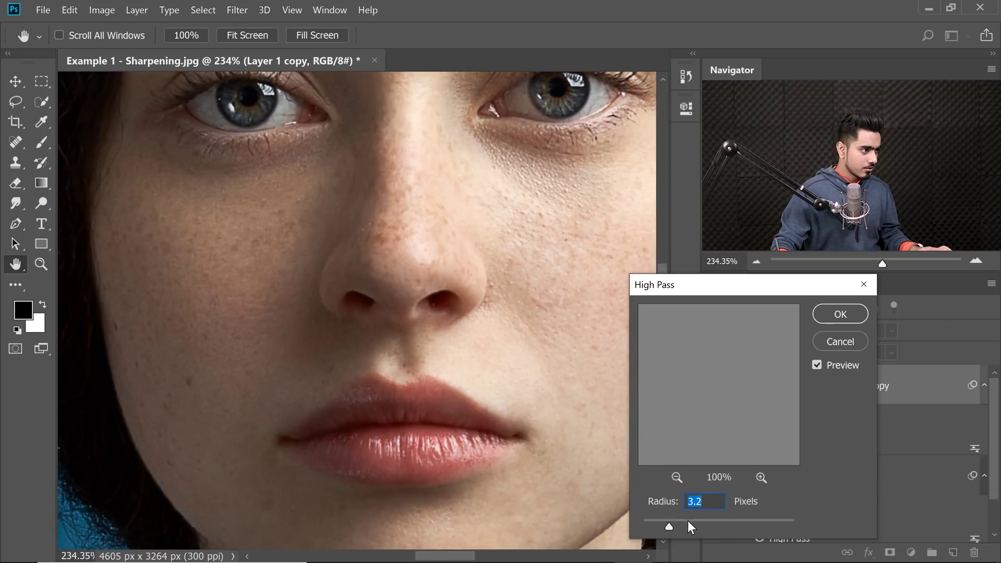
{"action": "mouse_move", "coordinate": [669, 524]}
{"action": "left_mouse_down"}
{"action": "mouse_move", "coordinate": [646, 524]}
{"action": "mouse_move", "coordinate": [688, 528]}
{"action": "left_mouse_up"}
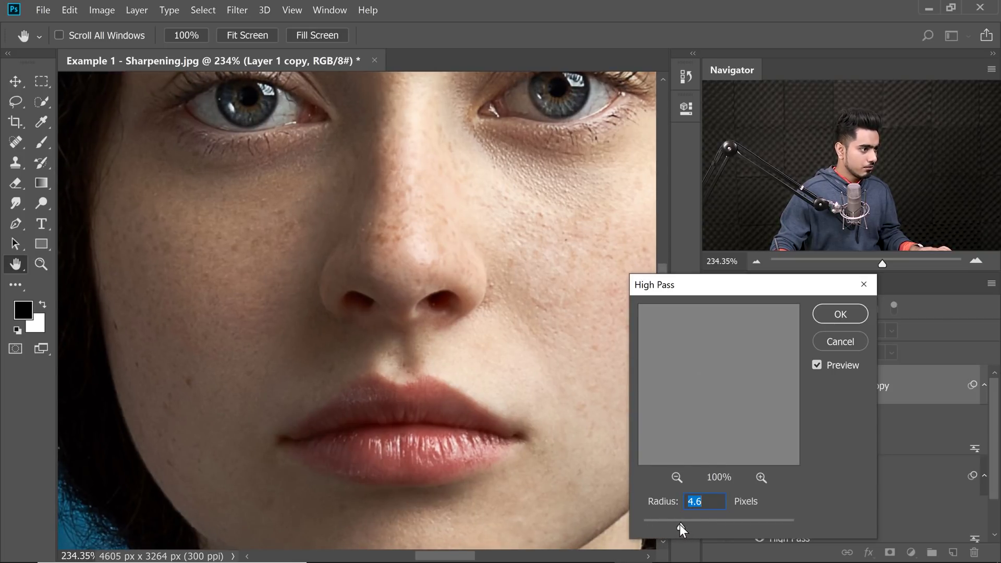
Confirm the 4.6 px radius and invert Layer 1 copy's mask to black.
{"action": "left_click", "coordinate": [831, 314]}
{"action": "key", "text": "b"}
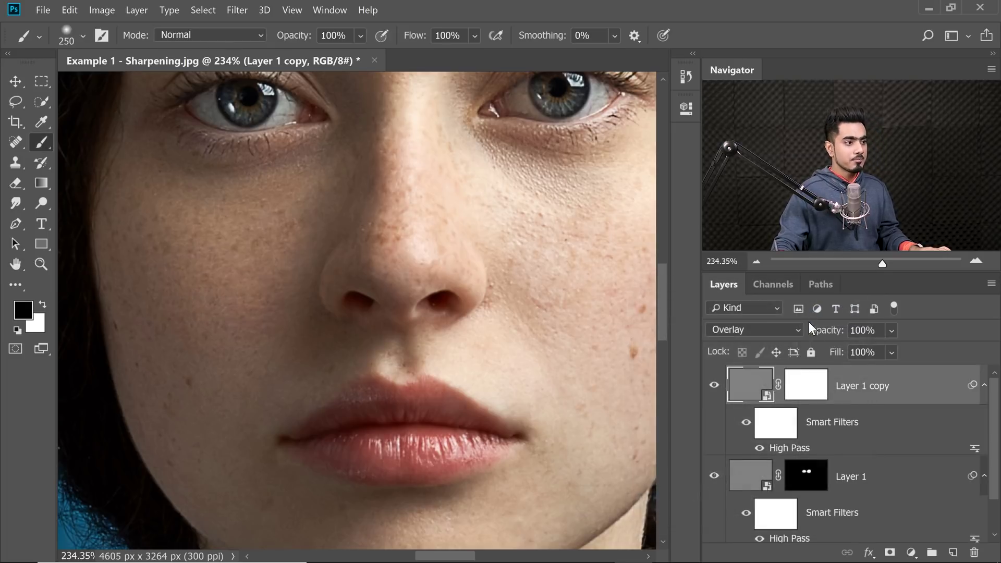
{"action": "left_click", "coordinate": [805, 394]}
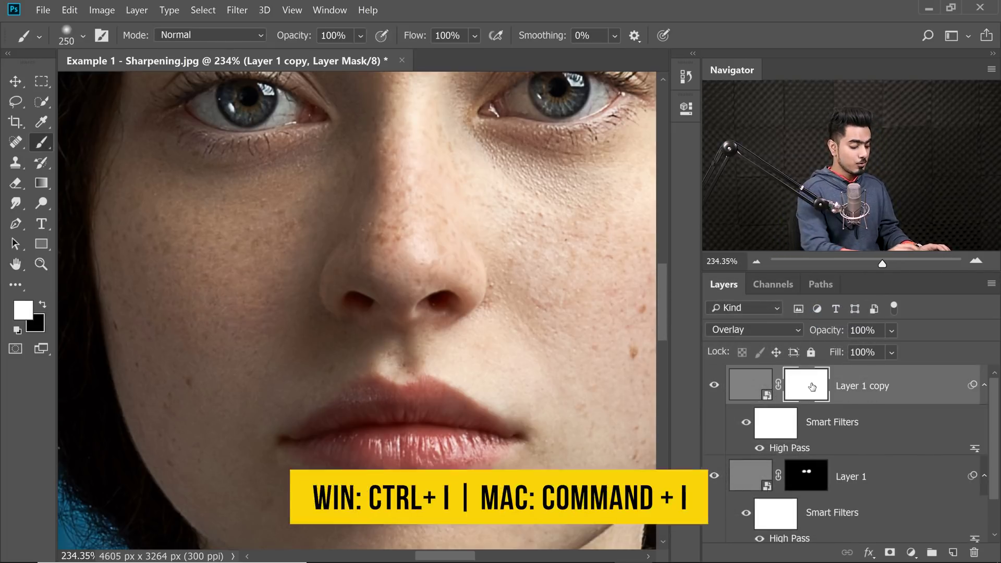
{"action": "key", "text": "ctrl+i"}
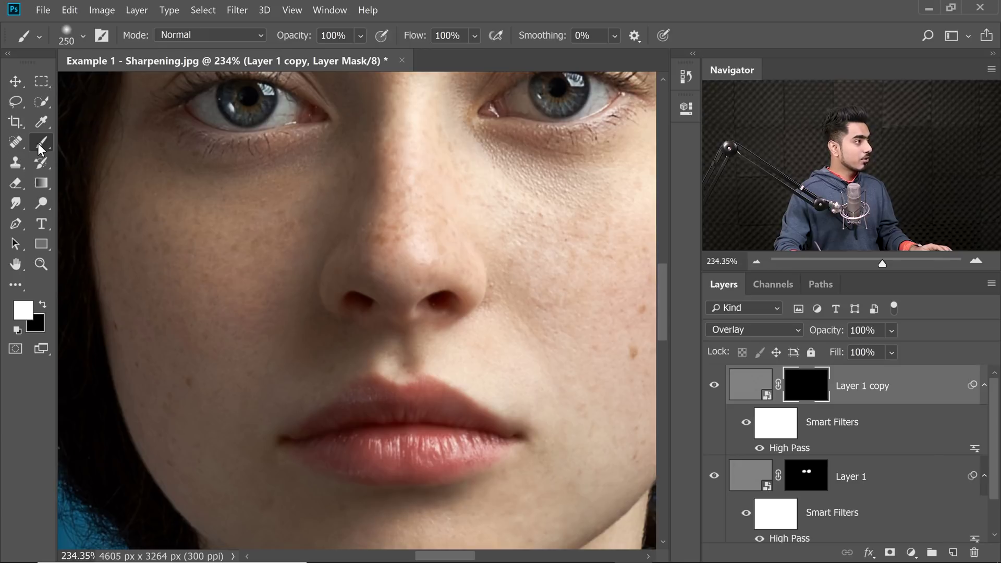
Paint white with a smaller brush over small spots around the nose.
{"action": "key", "text": "bracketleft"}
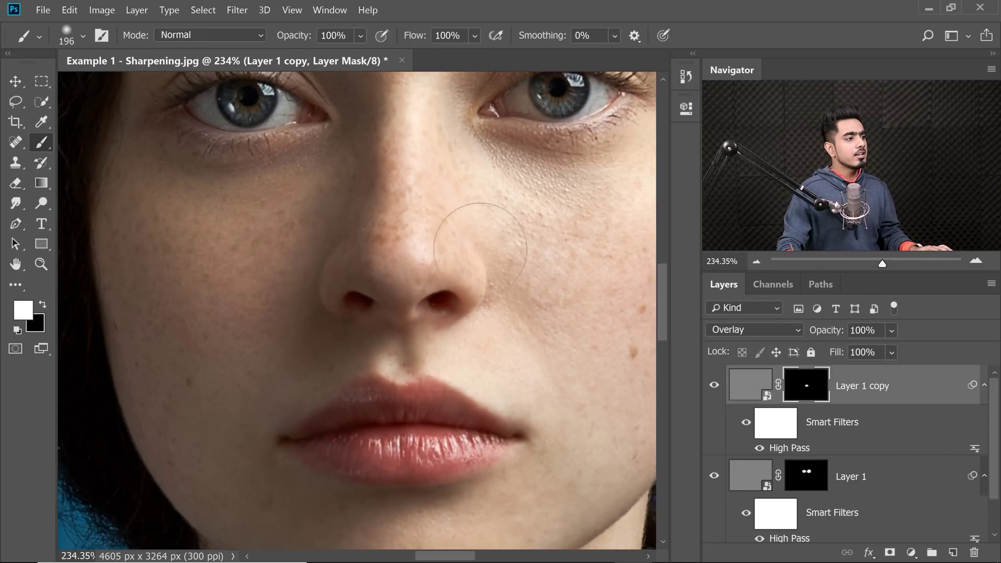
{"action": "scroll", "coordinate": [480, 212], "scroll_direction": "down", "scroll_amount": 5}
{"action": "scroll", "coordinate": [480, 234], "scroll_direction": "up", "scroll_amount": 3}
{"action": "left_click_drag", "start_coordinate": [489, 245], "coordinate": [451, 305]}
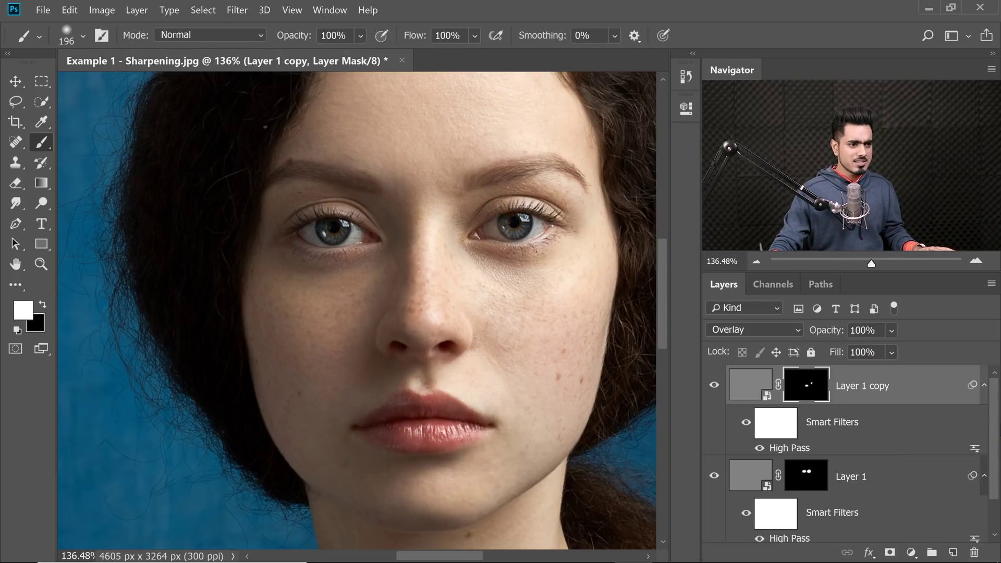
{"action": "scroll", "coordinate": [975, 424], "scroll_direction": "down", "scroll_amount": 1}
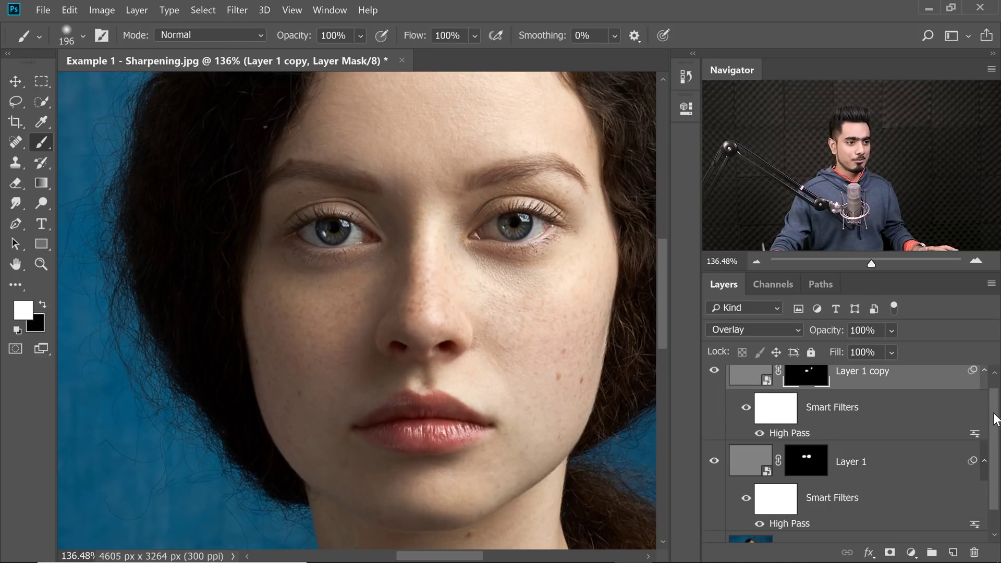
{"action": "scroll", "coordinate": [984, 464], "scroll_direction": "down", "scroll_amount": 2}
Delete both sharpening layers and make a desaturated smart-object copy of the Background.
{"action": "left_click", "coordinate": [923, 447], "text": "shift"}
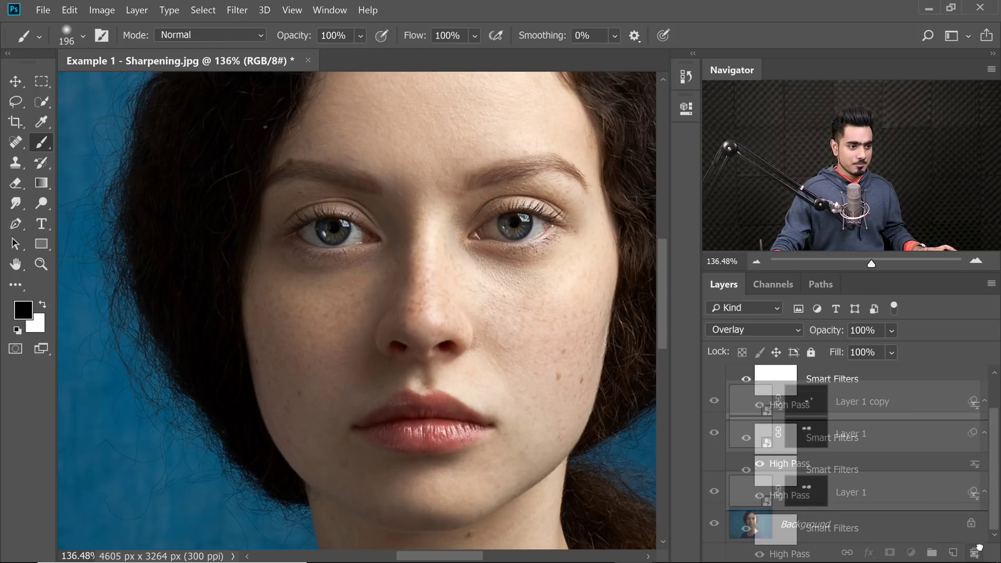
{"action": "key", "text": "Delete"}
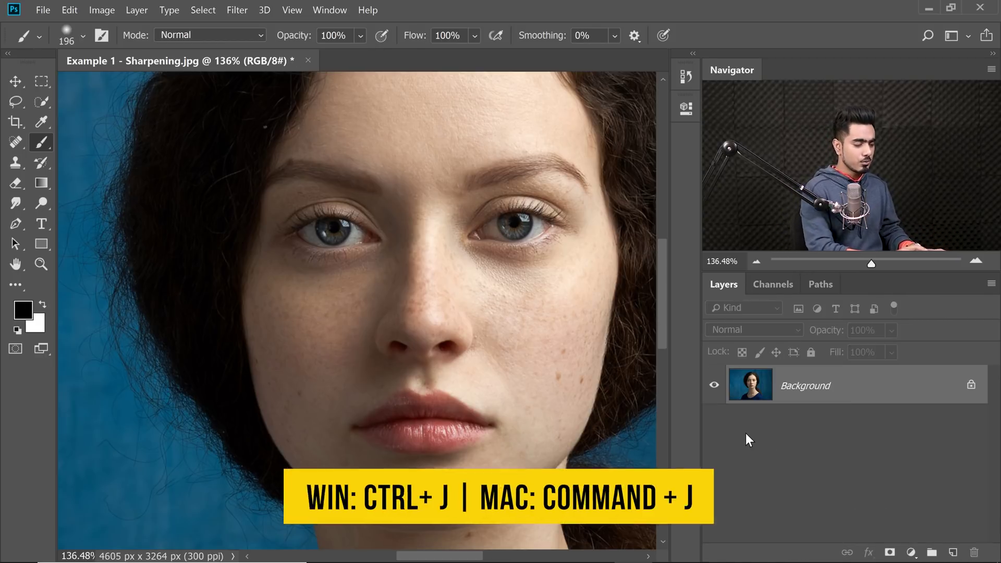
{"action": "key", "text": "ctrl+j"}
{"action": "key", "text": "ctrl+shift+u"}
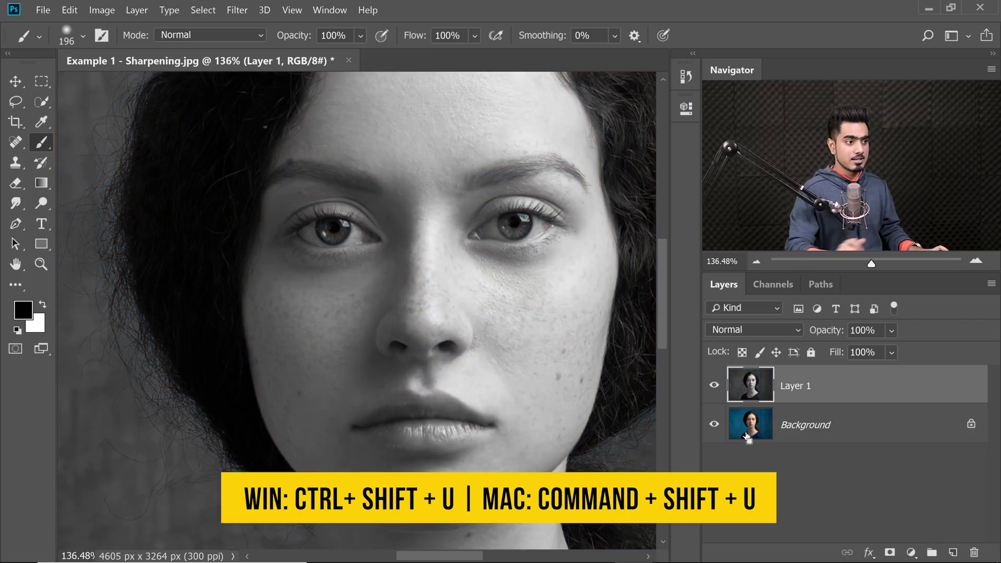
{"action": "left_click", "coordinate": [236, 10]}
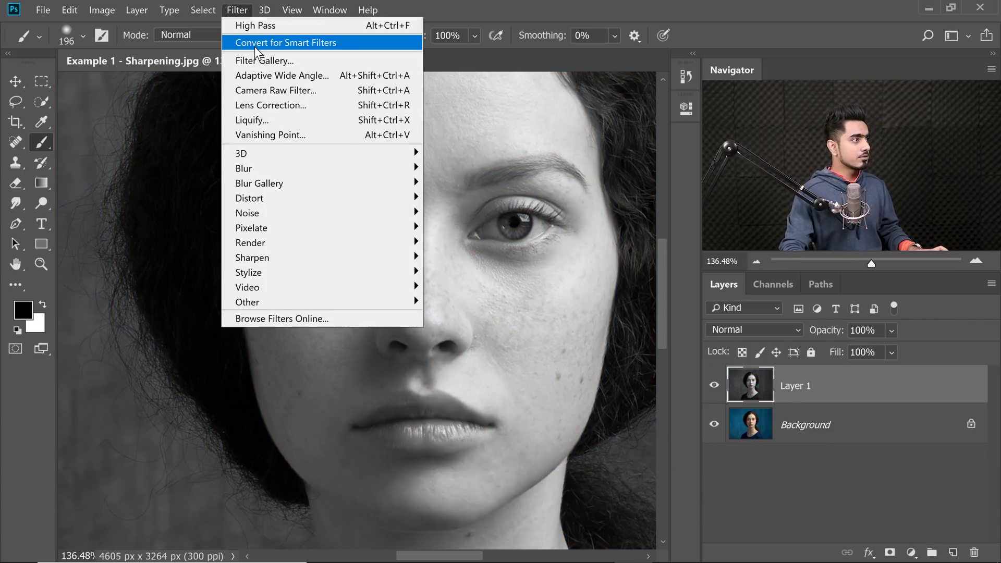
{"action": "left_click", "coordinate": [271, 43]}
{"action": "left_click", "coordinate": [586, 249]}
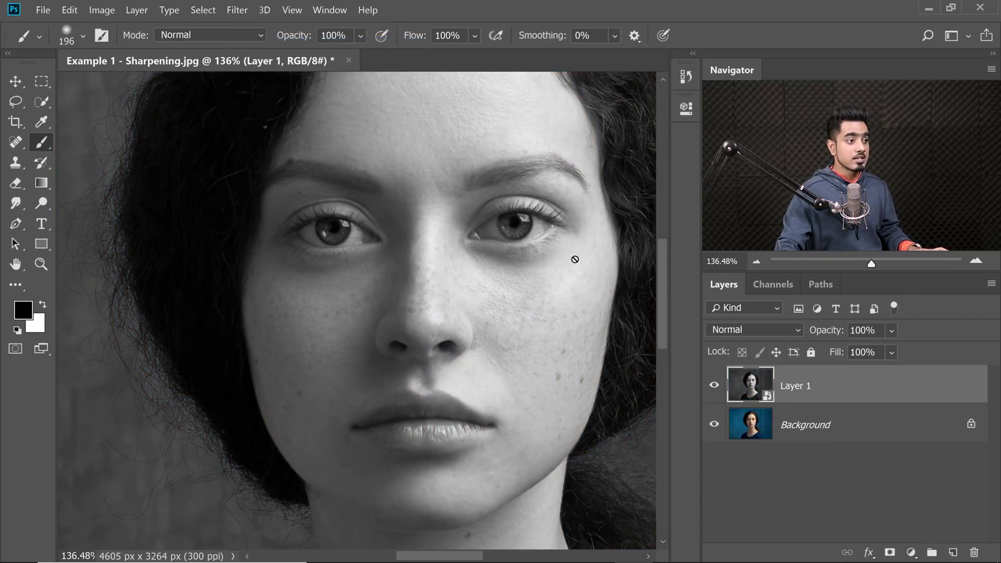
Set the new Layer 1 to Overlay and apply a 3.2-pixel High Pass smart filter.
{"action": "left_click", "coordinate": [762, 331]}
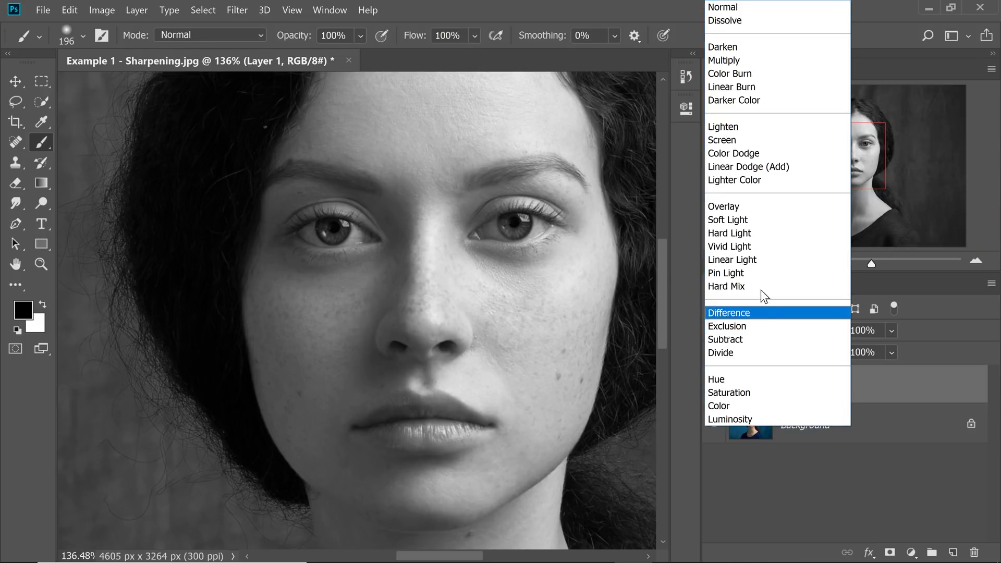
{"action": "left_click", "coordinate": [734, 208]}
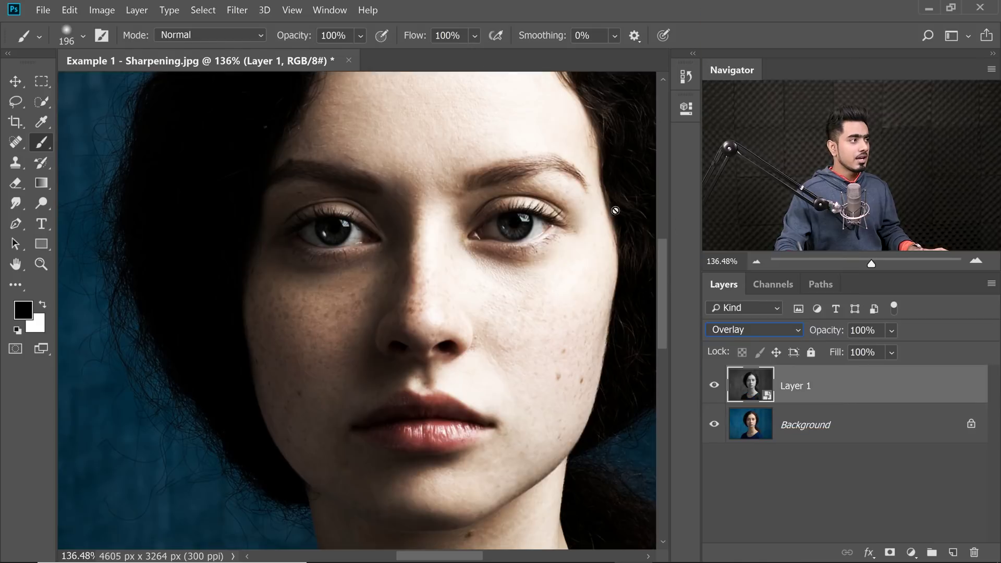
{"action": "left_click", "coordinate": [237, 10]}
{"action": "mouse_move", "coordinate": [349, 302]}
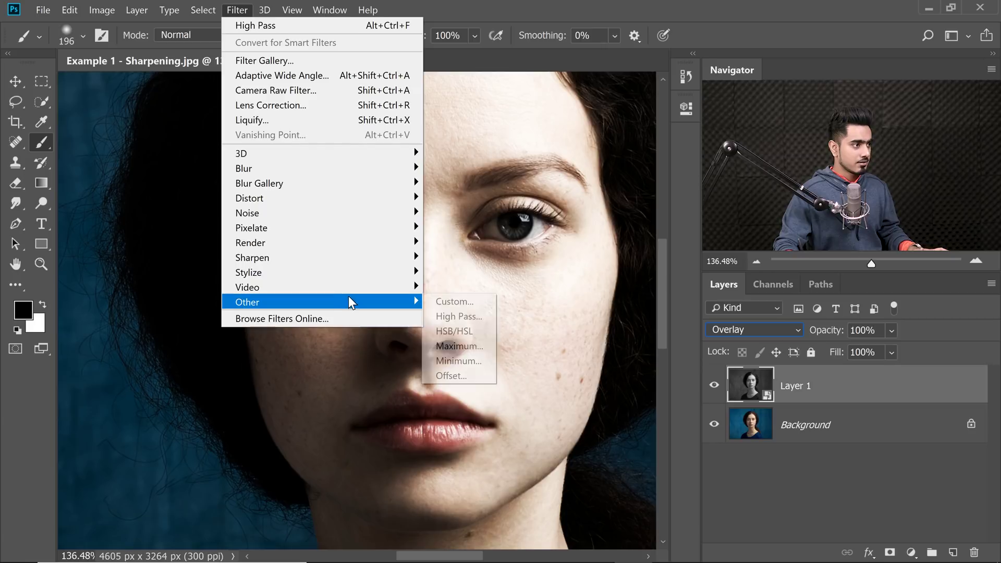
{"action": "left_click", "coordinate": [445, 315]}
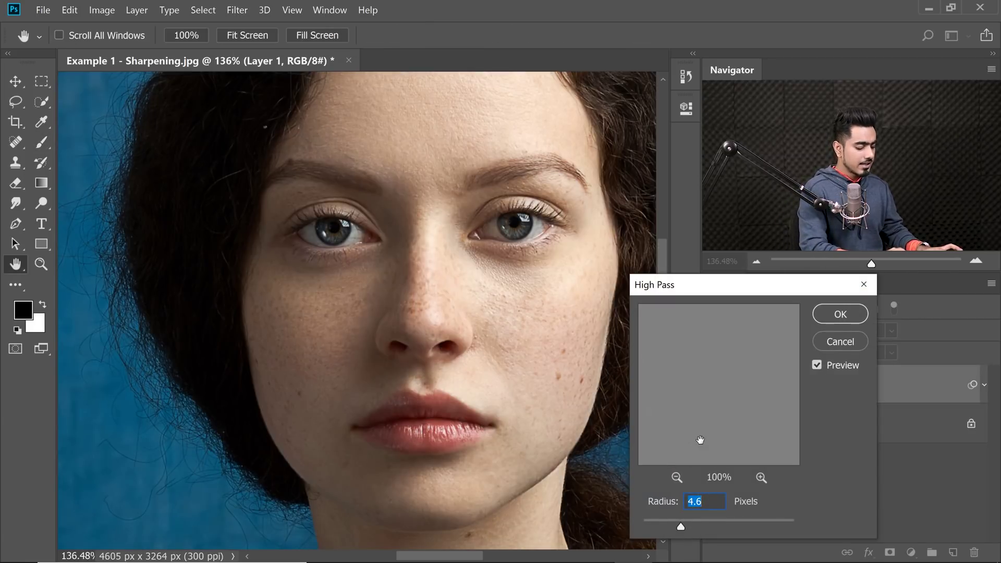
{"action": "type", "text": "3.2"}
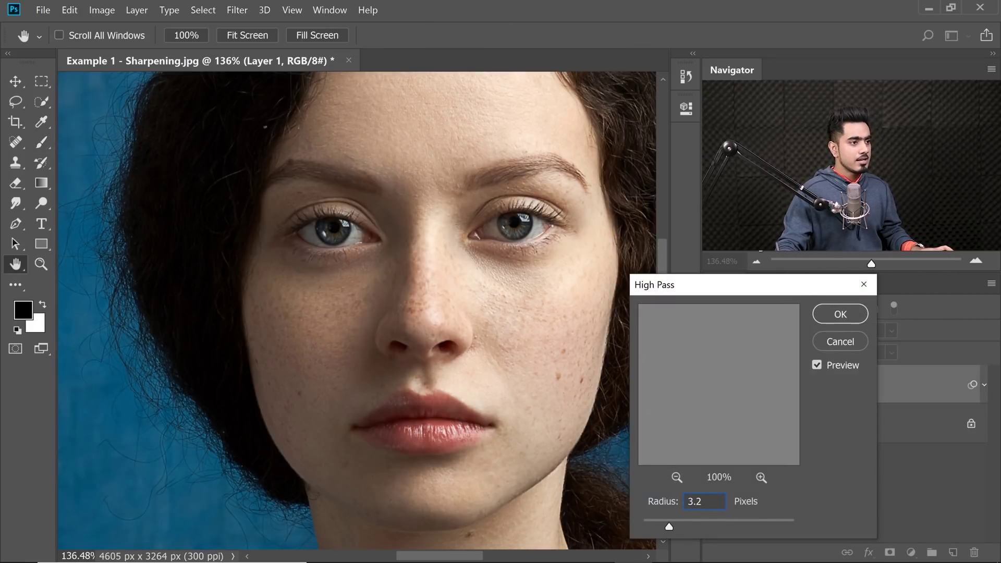
{"action": "left_click", "coordinate": [839, 314]}
{"action": "key", "text": "b"}
{"action": "scroll", "coordinate": [398, 230], "scroll_direction": "up", "scroll_amount": 3}
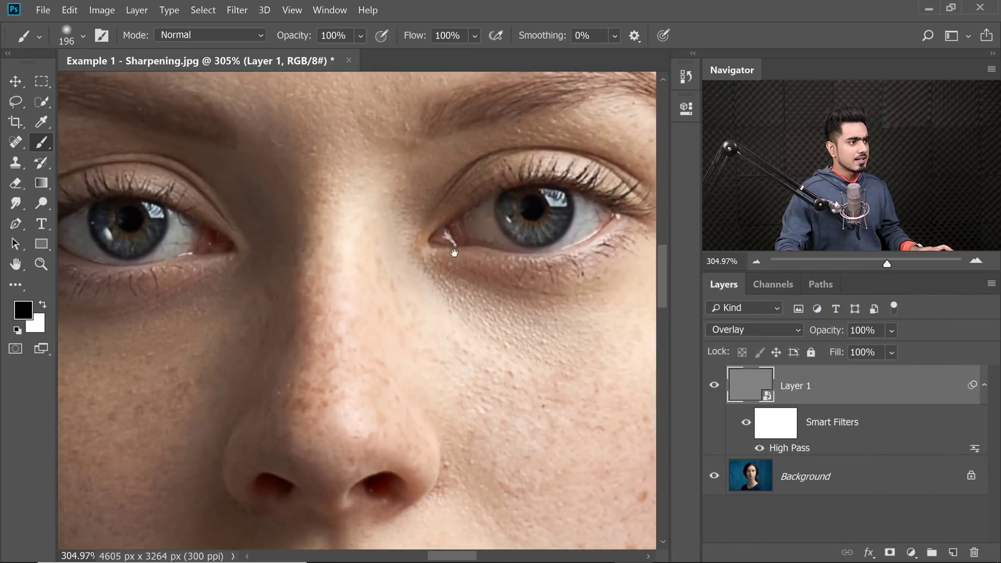
{"action": "left_click_drag", "start_coordinate": [454, 253], "coordinate": [380, 278]}
{"action": "left_click_drag", "start_coordinate": [481, 278], "coordinate": [472, 278]}
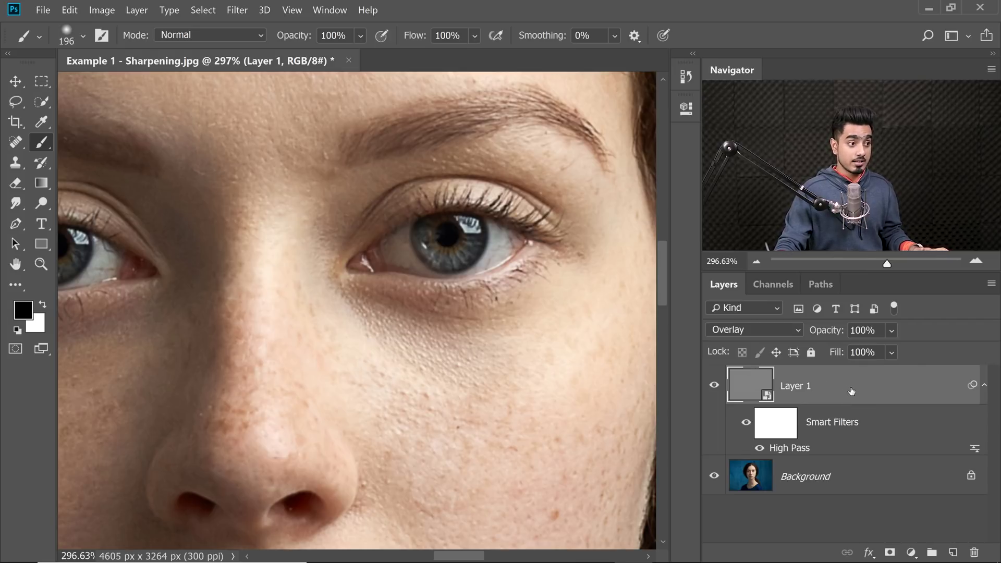
{"action": "key", "text": "ctrl+j"}
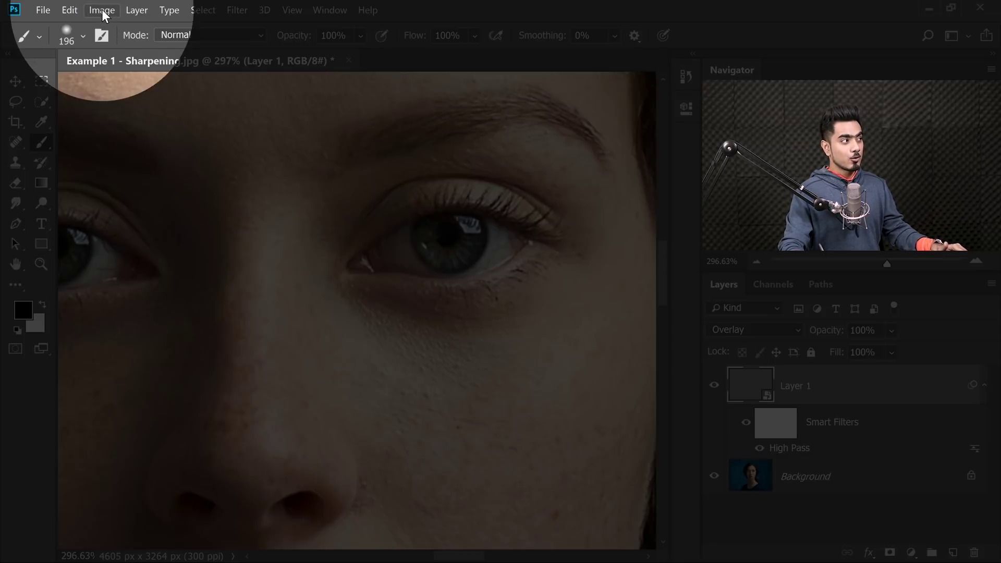
{"action": "left_click", "coordinate": [101, 9]}
Add a Legacy Brightness/Contrast smart filter to Layer 1 with Contrast 60.
{"action": "mouse_move", "coordinate": [143, 42]}
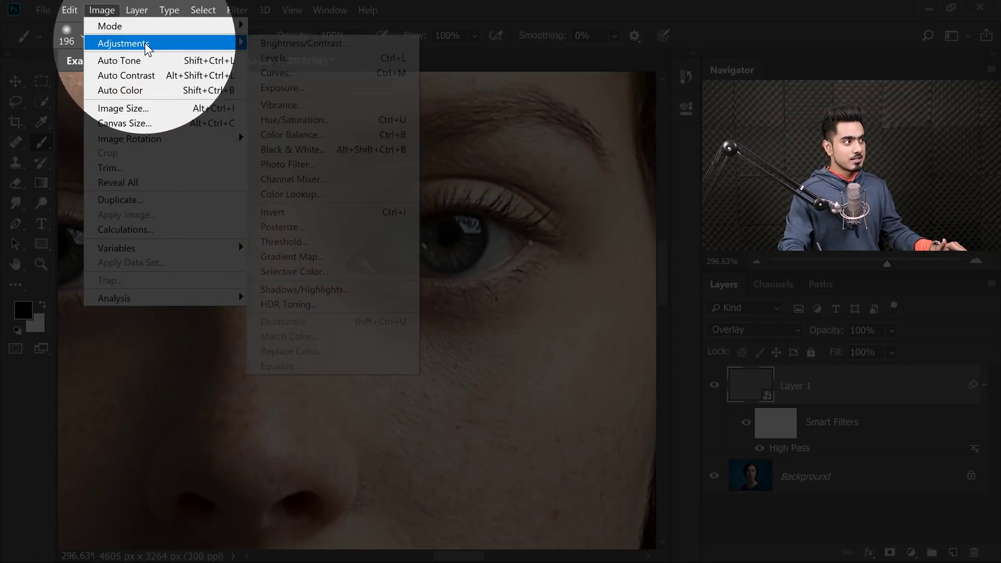
{"action": "left_click", "coordinate": [290, 44]}
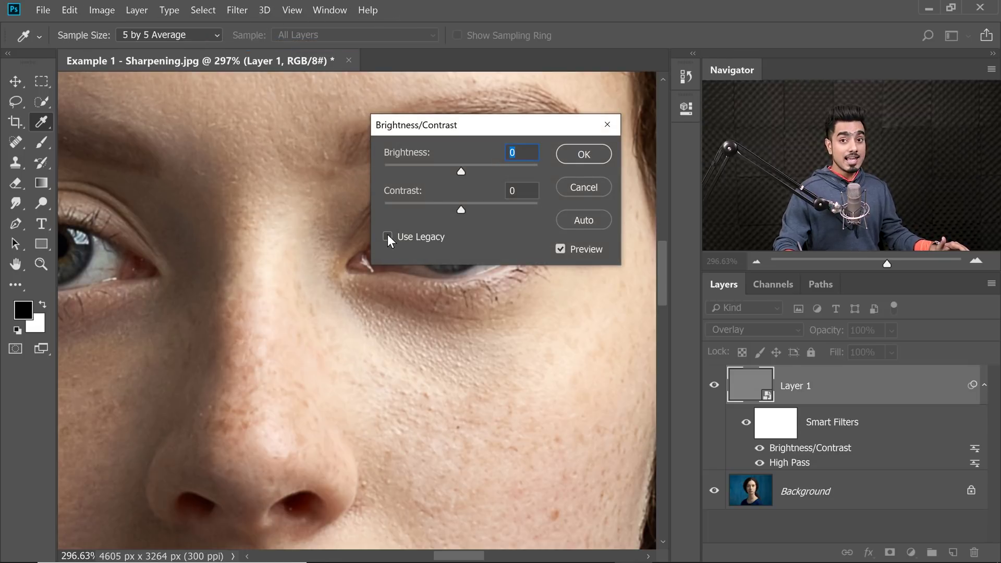
{"action": "left_click", "coordinate": [387, 236]}
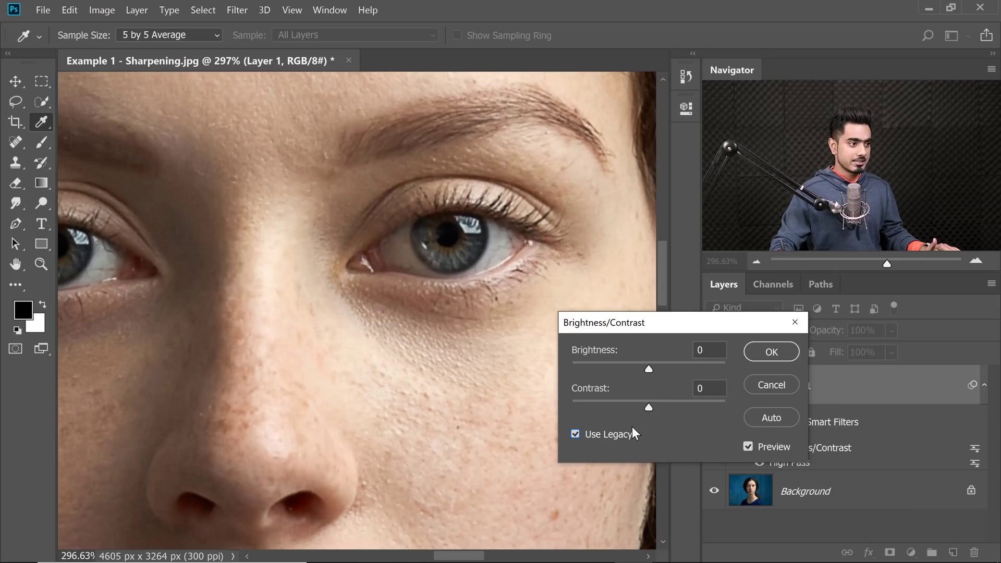
{"action": "left_click_drag", "start_coordinate": [648, 405], "coordinate": [700, 402]}
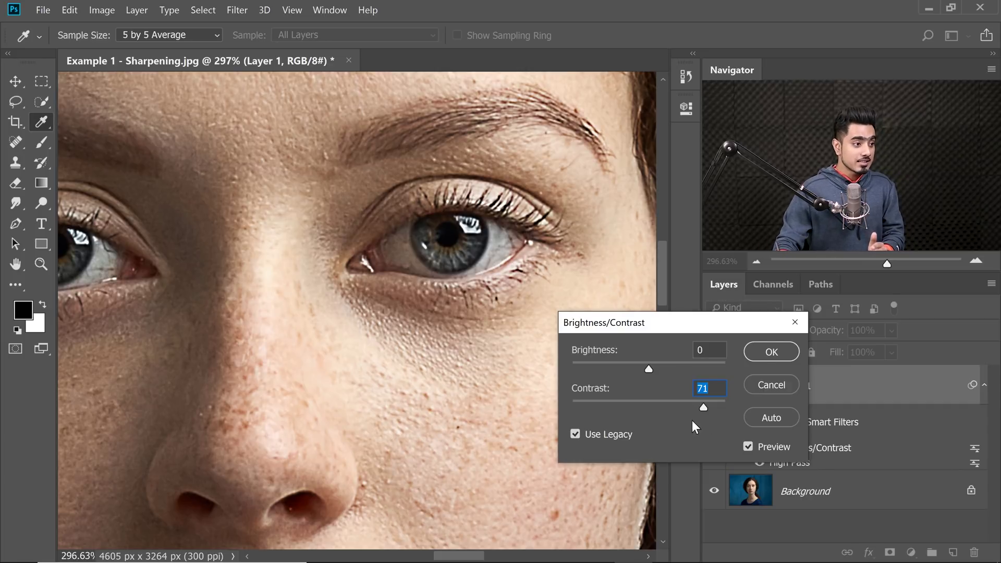
{"action": "left_click", "coordinate": [775, 353]}
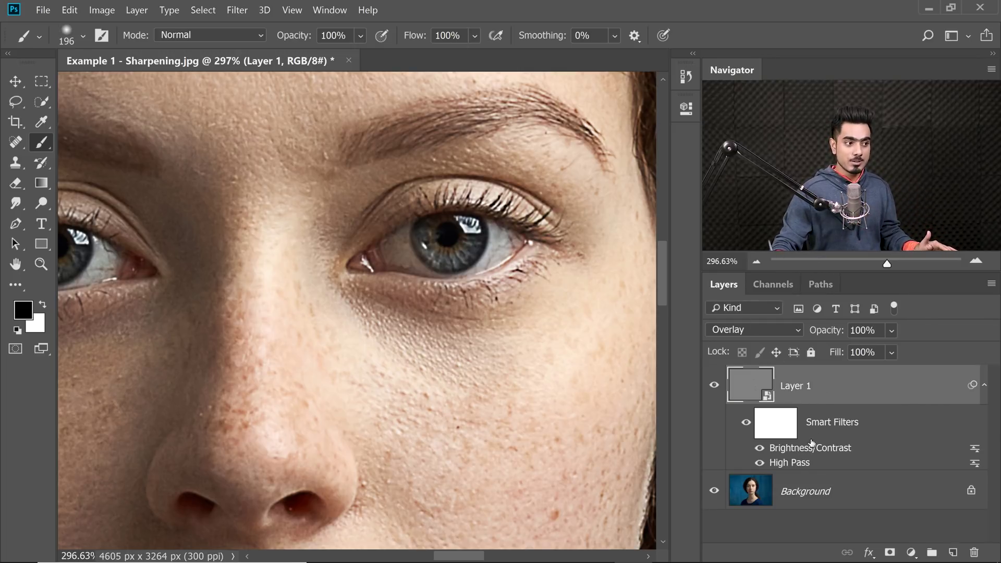
Review the High Pass and Brightness/Contrast smart filters, then delete Layer 1.
{"action": "double_click", "coordinate": [793, 464]}
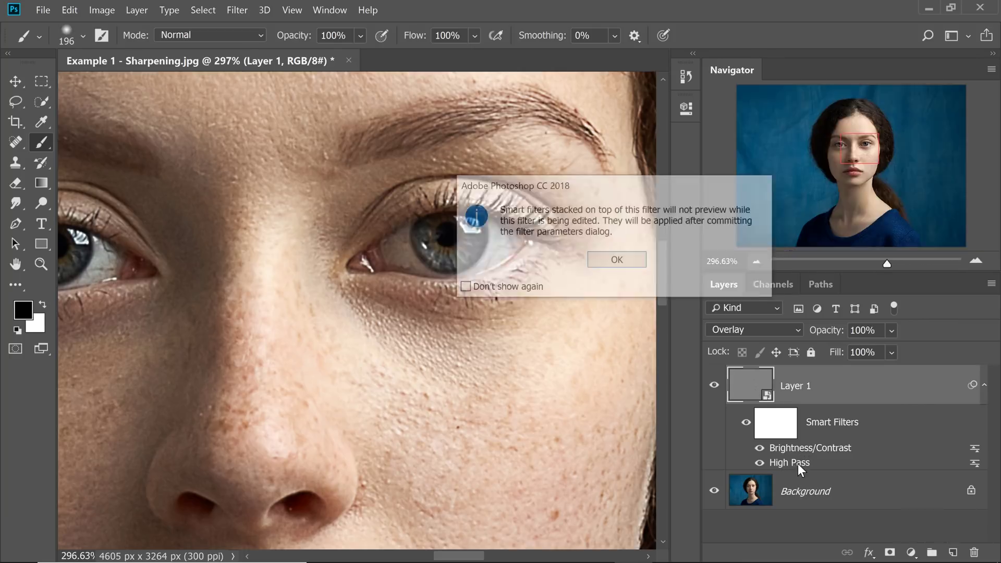
{"action": "left_click", "coordinate": [627, 263]}
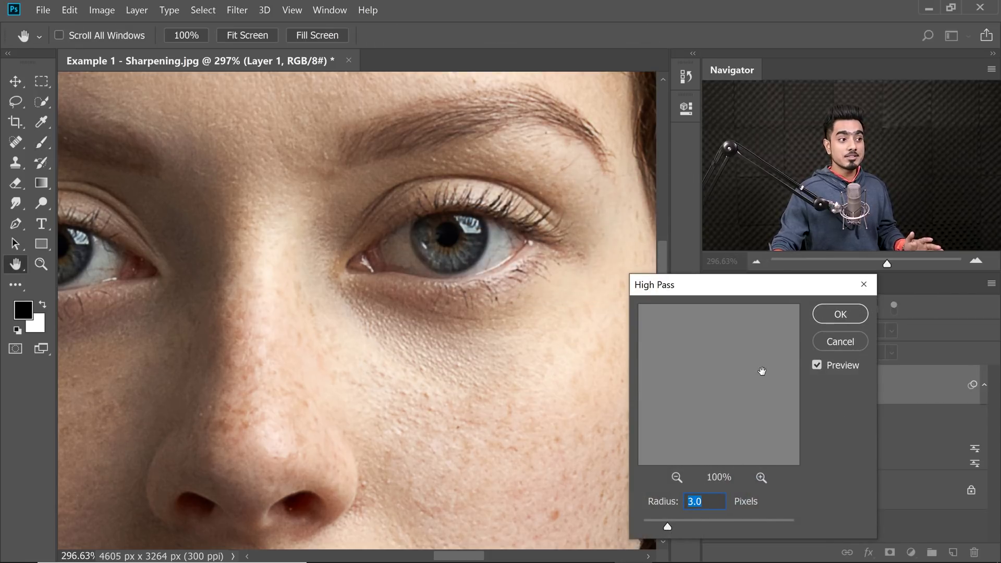
{"action": "left_click", "coordinate": [844, 319]}
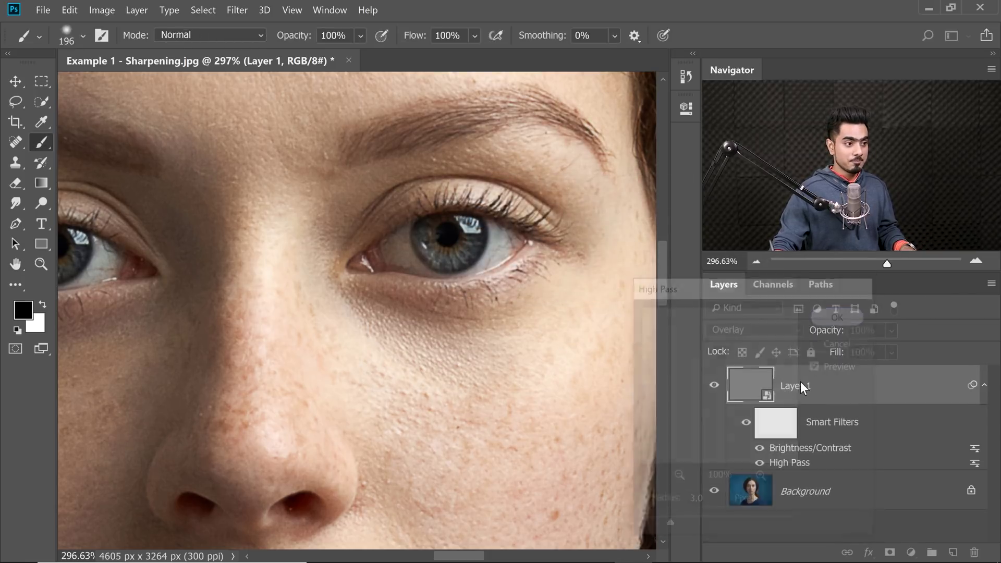
{"action": "double_click", "coordinate": [804, 450]}
{"action": "mouse_move", "coordinate": [665, 412]}
{"action": "left_mouse_down"}
{"action": "mouse_move", "coordinate": [614, 407]}
{"action": "mouse_move", "coordinate": [654, 406]}
{"action": "left_mouse_up"}
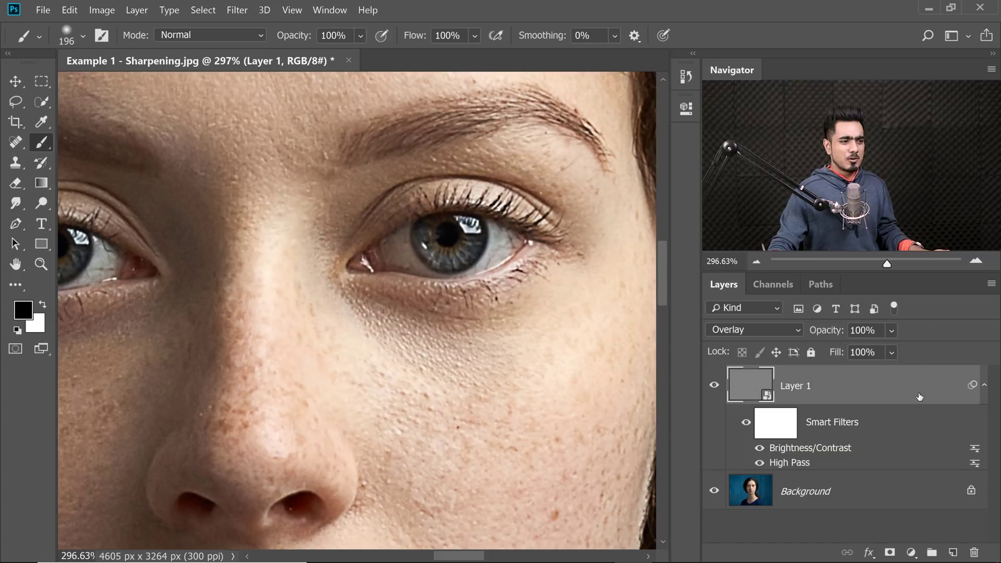
{"action": "left_click_drag", "start_coordinate": [919, 396], "coordinate": [949, 513]}
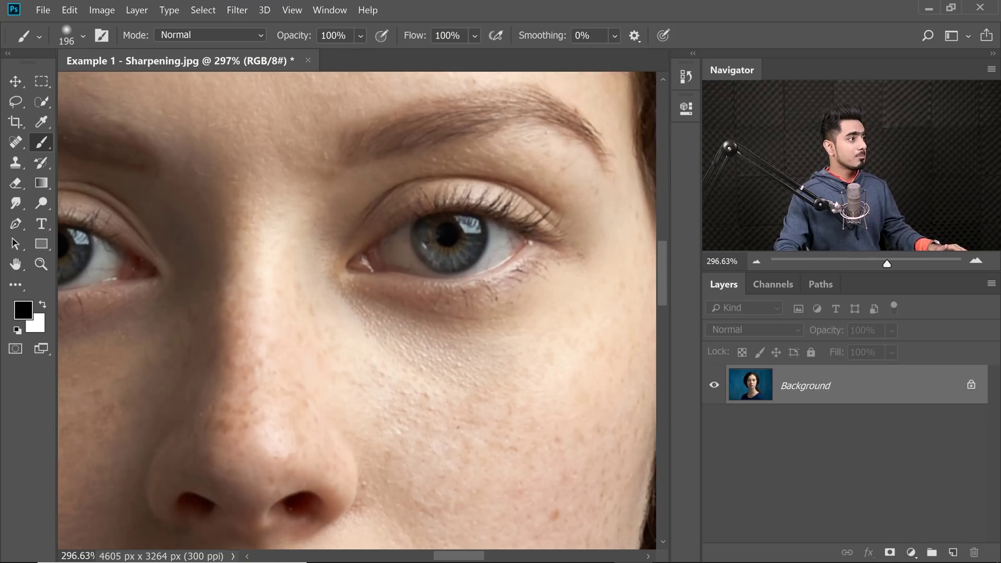
Show the Actions panel and select the Sharpness with Control action.
{"action": "left_click", "coordinate": [332, 8]}
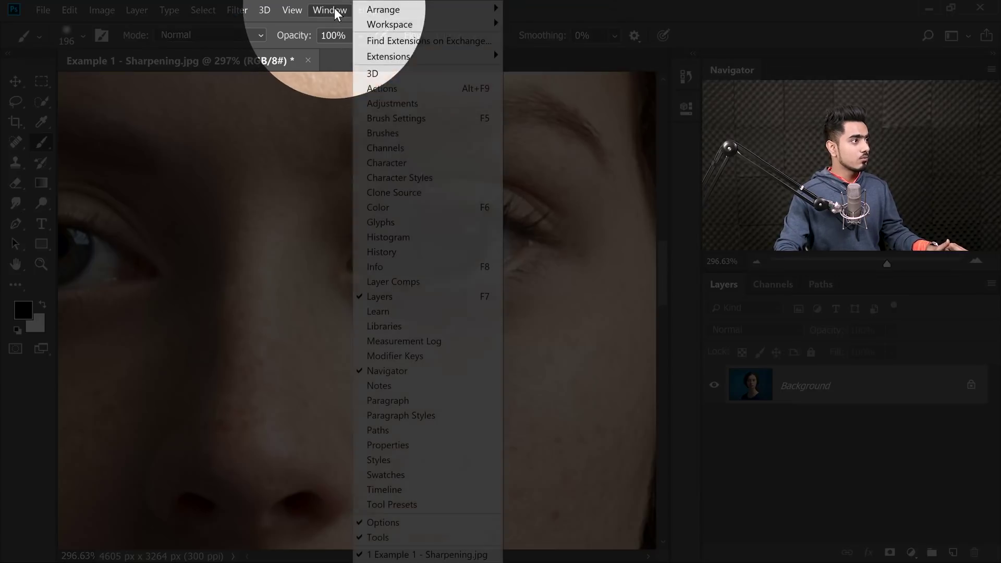
{"action": "left_click", "coordinate": [388, 88]}
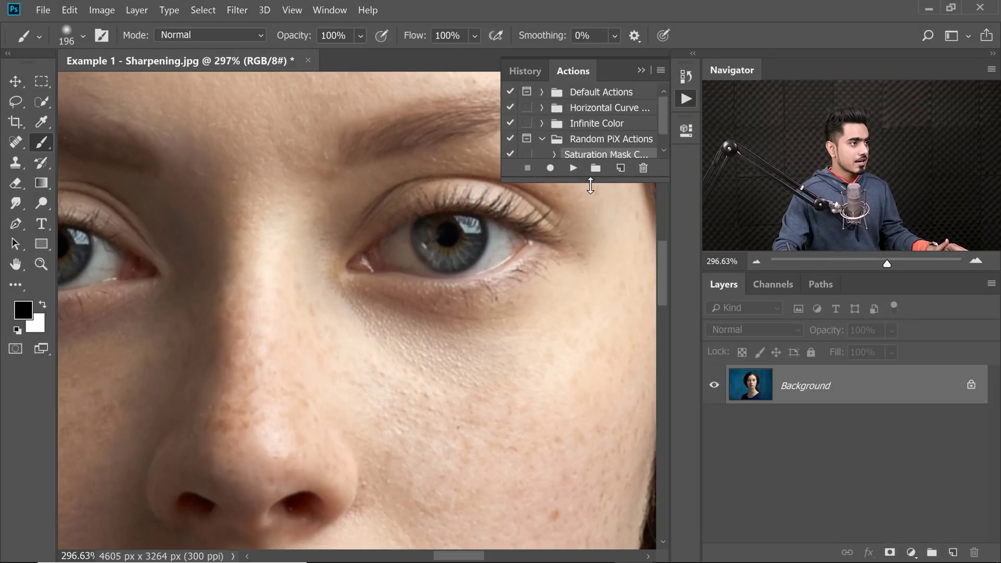
{"action": "left_click_drag", "start_coordinate": [586, 180], "coordinate": [585, 283]}
{"action": "left_click", "coordinate": [605, 170]}
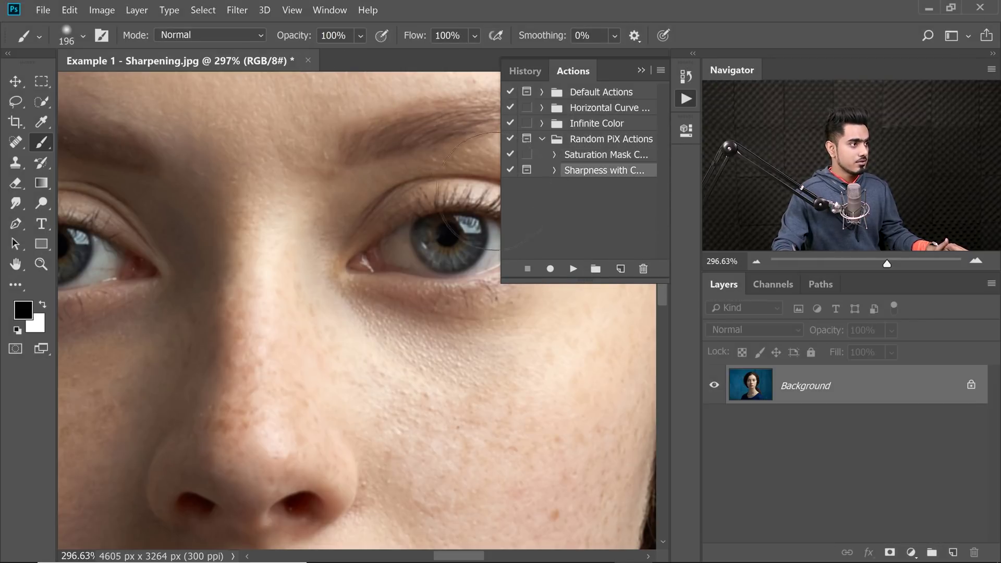
{"action": "left_click_drag", "start_coordinate": [499, 194], "coordinate": [458, 201]}
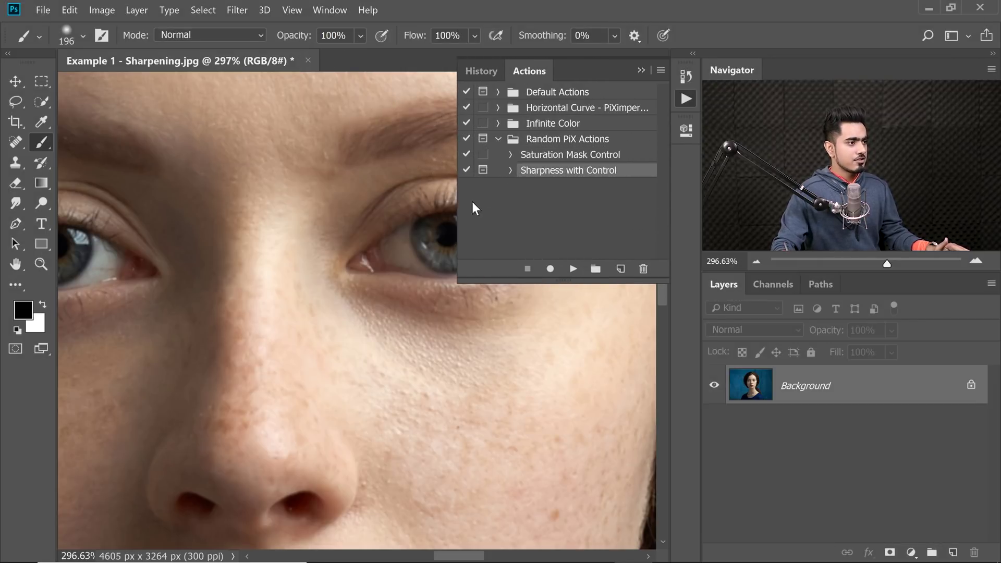
Play the action, setting High Pass radius 3.0 and raising the Contrast.
{"action": "left_click", "coordinate": [572, 268]}
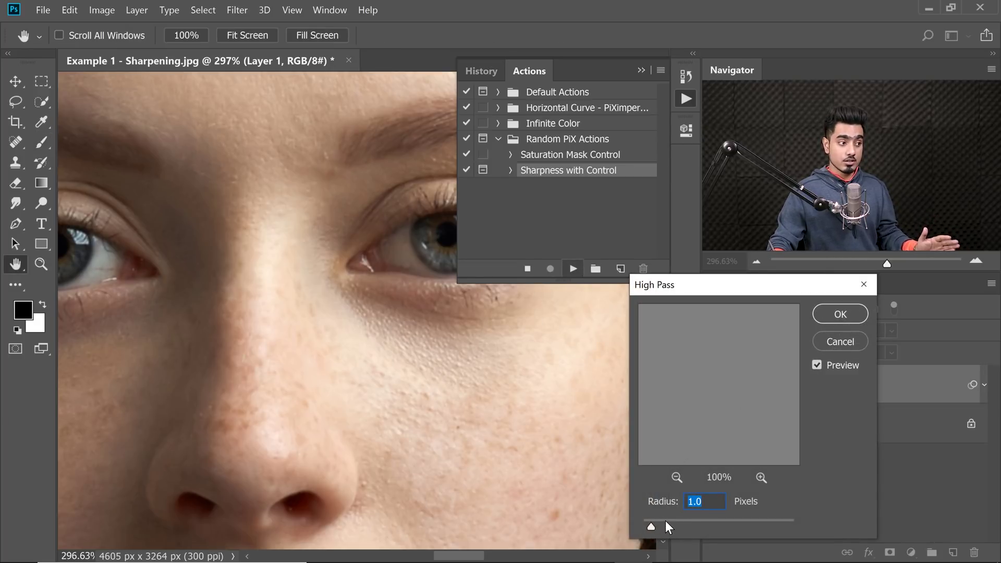
{"action": "left_click_drag", "start_coordinate": [652, 526], "coordinate": [668, 521]}
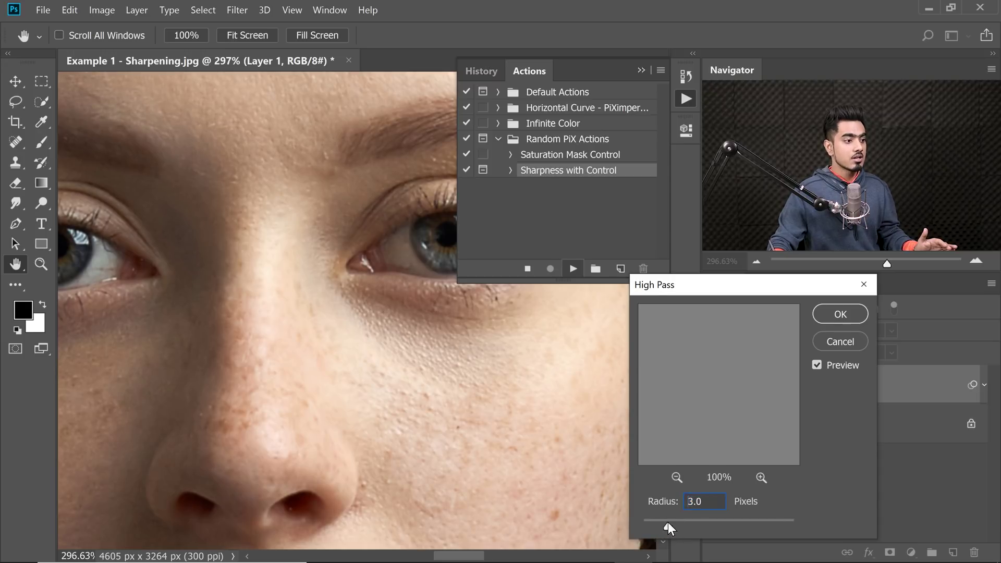
{"action": "left_click", "coordinate": [837, 314]}
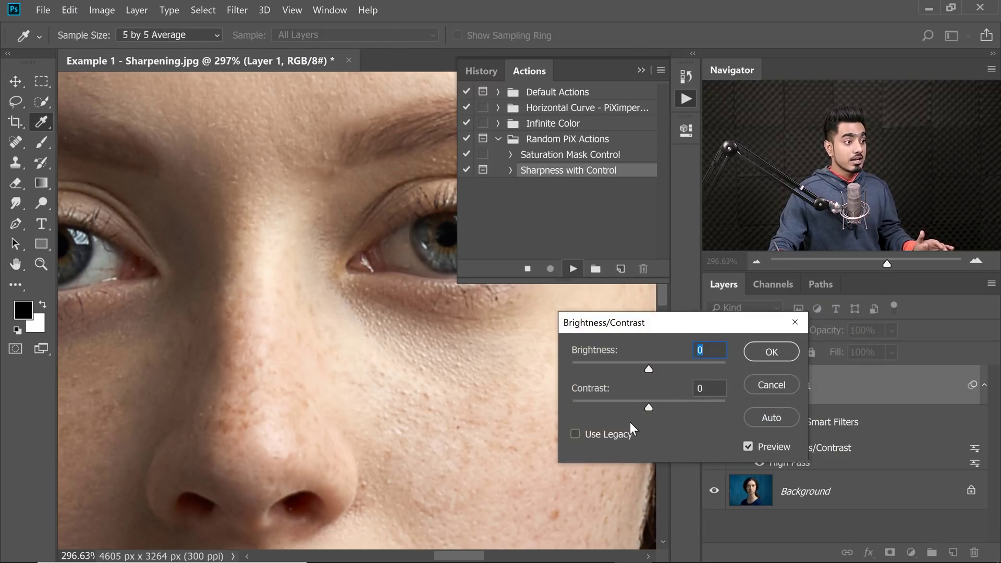
{"action": "left_click_drag", "start_coordinate": [662, 407], "coordinate": [671, 405]}
{"action": "left_click", "coordinate": [763, 353]}
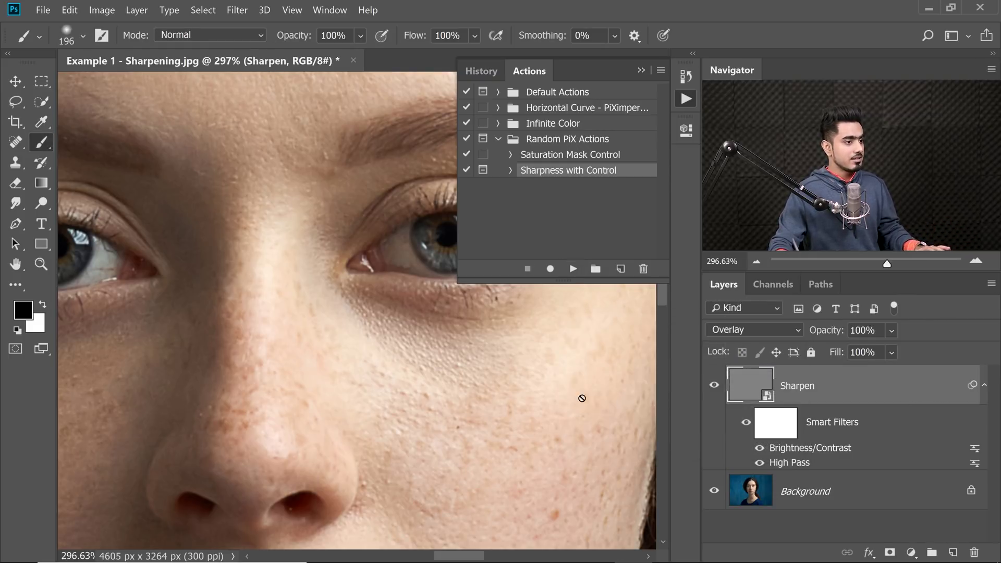
Collapse the Actions panel and fit the whole sharpened portrait on screen.
{"action": "left_click_drag", "start_coordinate": [453, 339], "coordinate": [547, 384]}
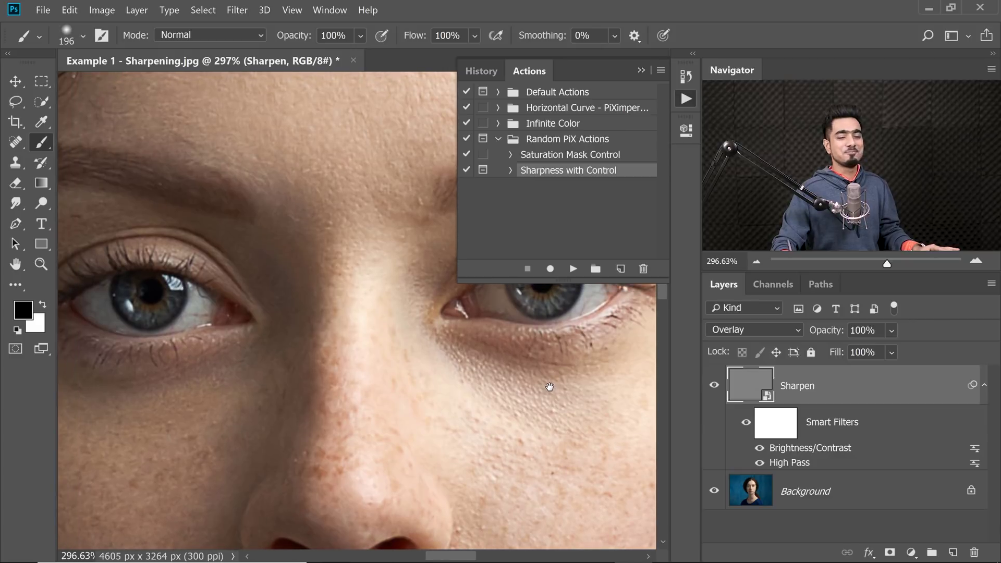
{"action": "left_click", "coordinate": [643, 68]}
{"action": "key", "text": "ctrl+0"}
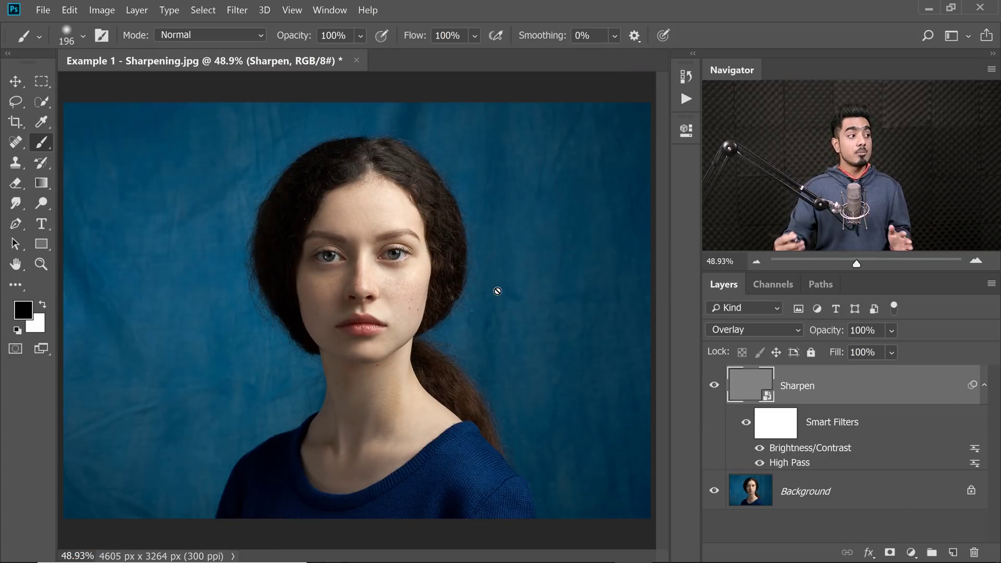